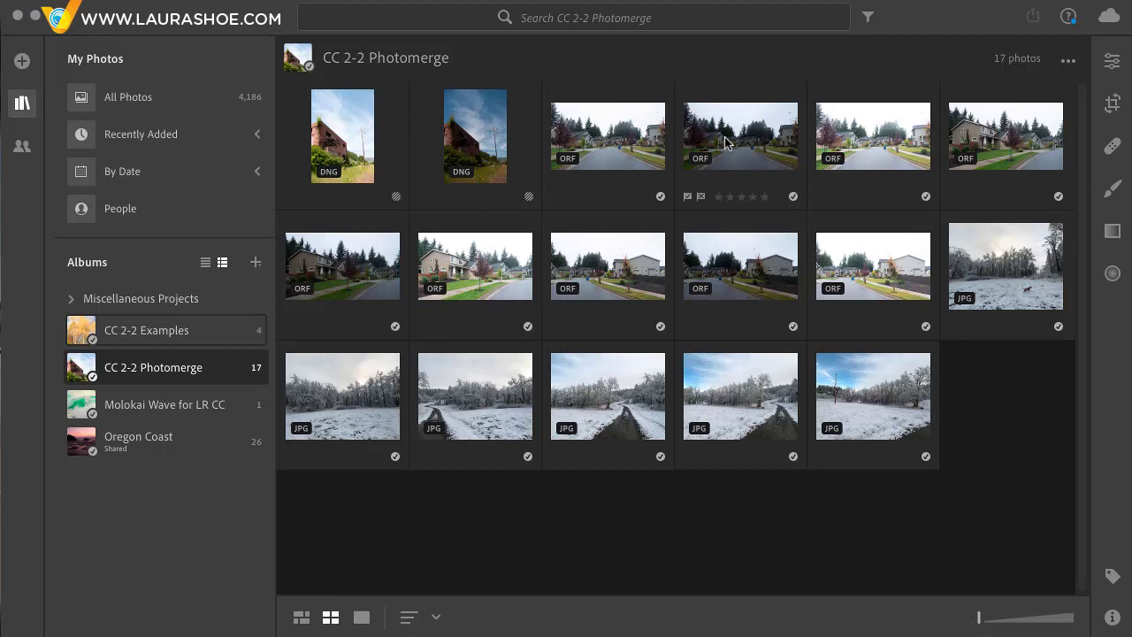
- Select the six snowy field photos and bring up their Photo Merge options
{"action": "left_click", "coordinate": [1003, 256]}
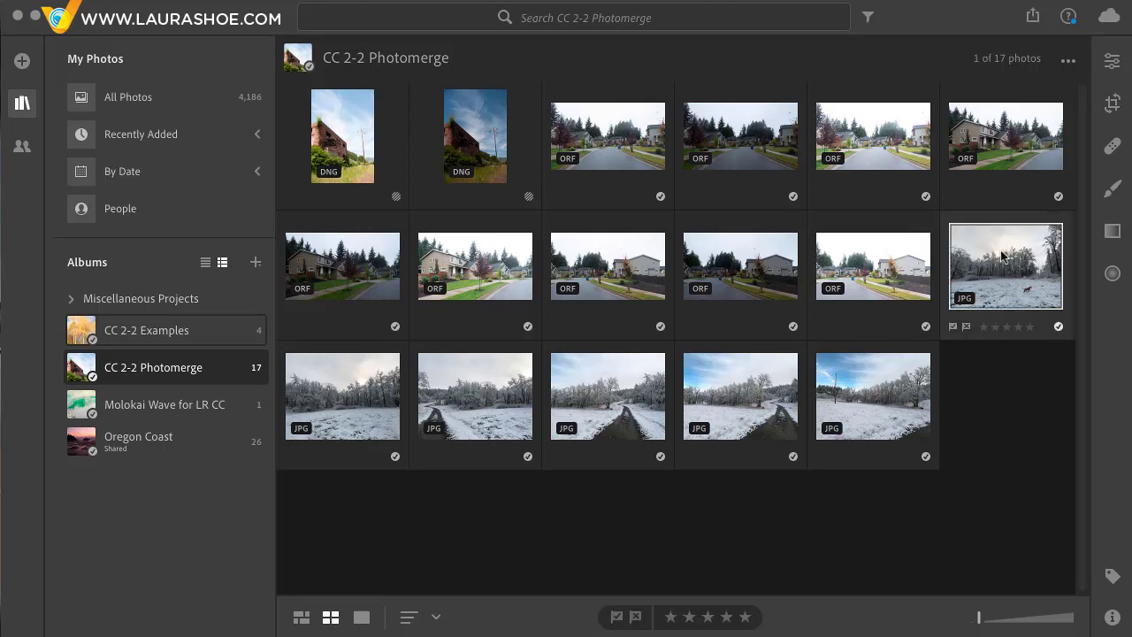
{"action": "left_click", "coordinate": [852, 400], "text": "shift"}
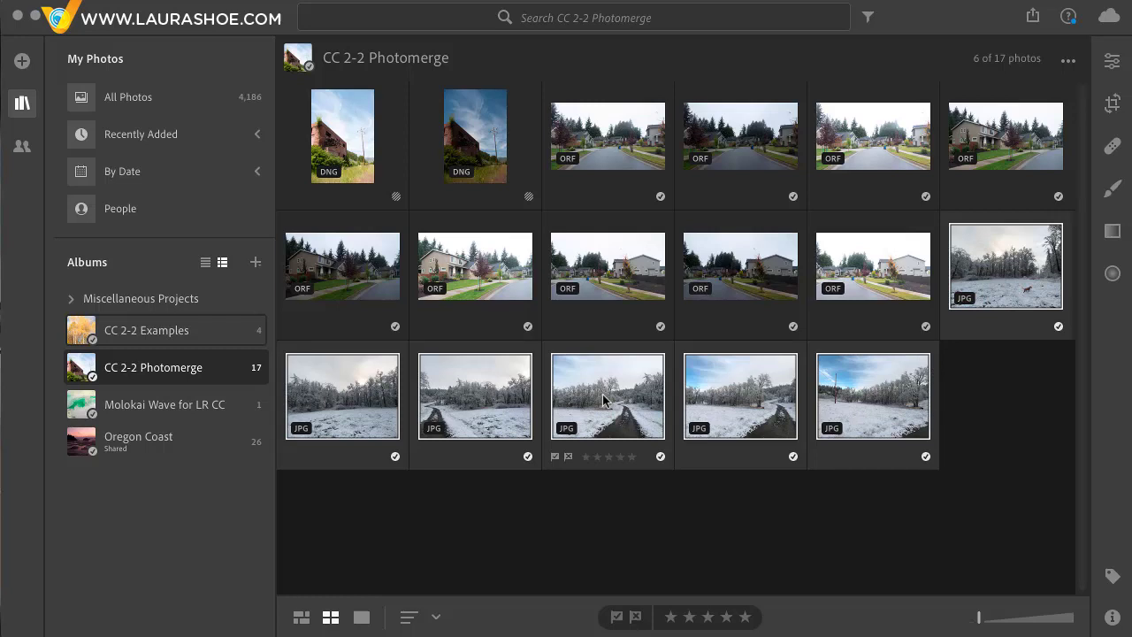
{"action": "right_click", "coordinate": [930, 228]}
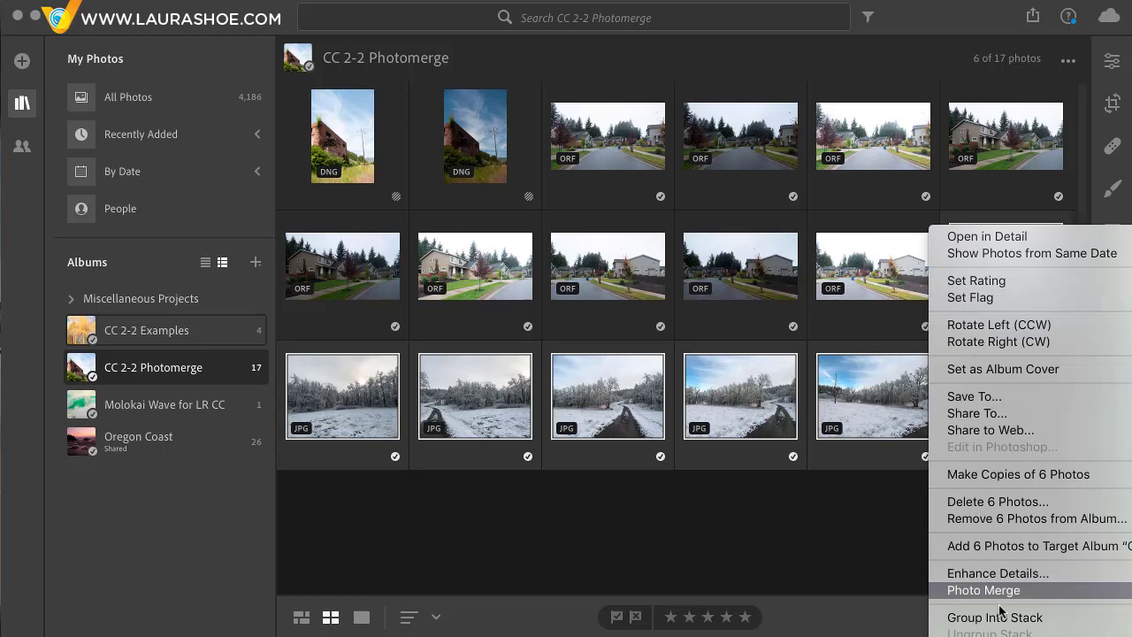
{"action": "mouse_move", "coordinate": [999, 590]}
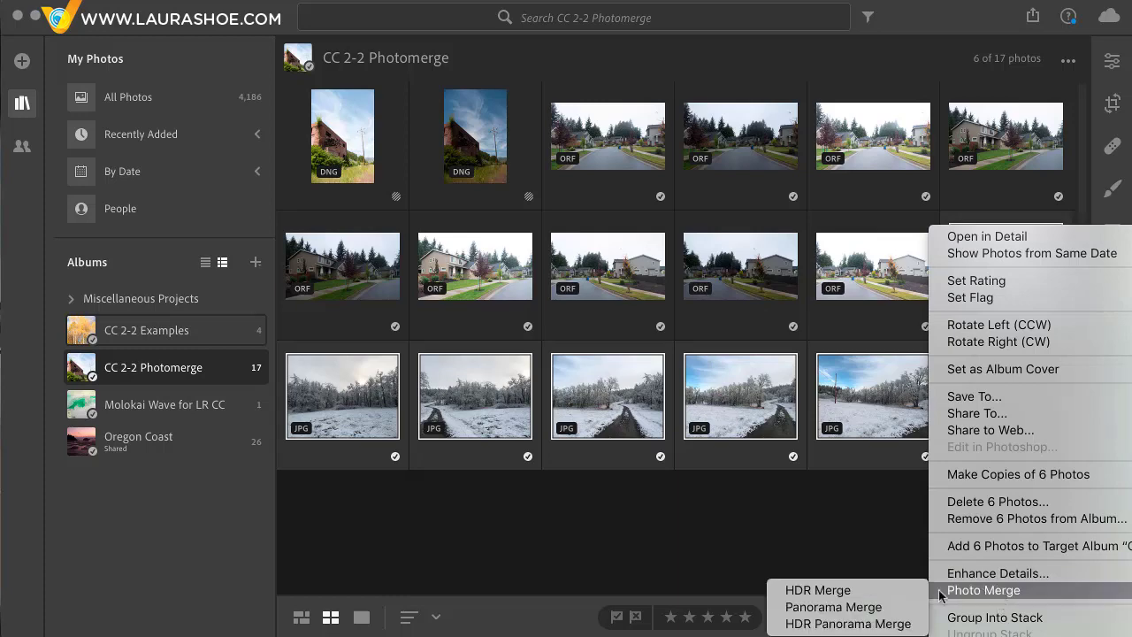
- Choose Panorama Merge and let the Spherical preview of the snowy field render
{"action": "left_click", "coordinate": [882, 609]}
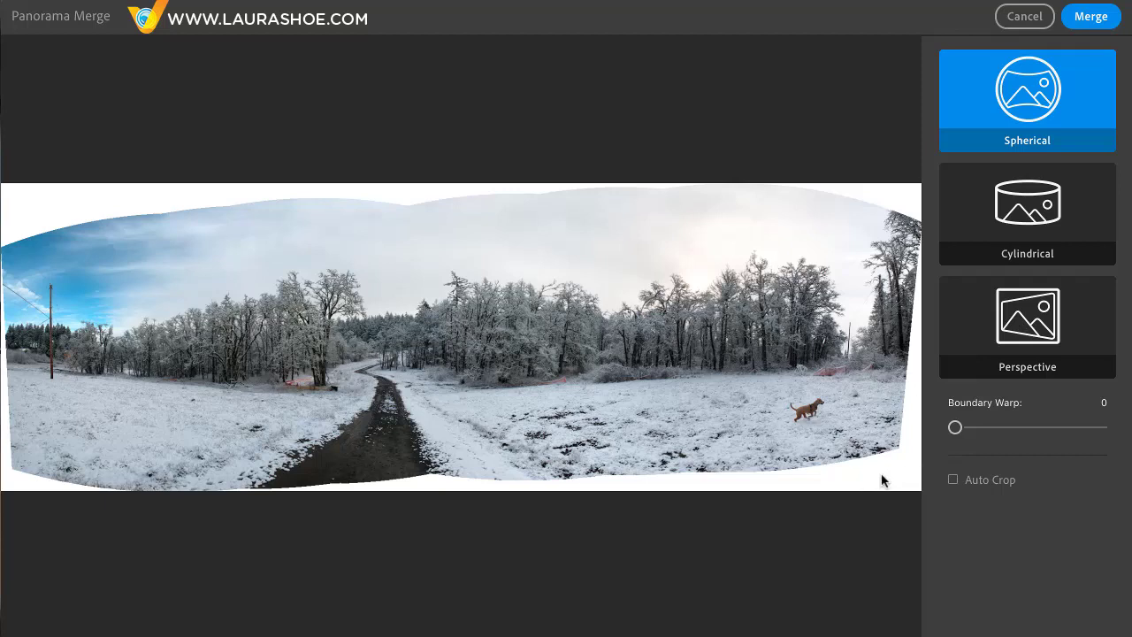
- Try Auto Crop, leave it off, and raise Boundary Warp to 100
{"action": "left_click", "coordinate": [953, 481]}
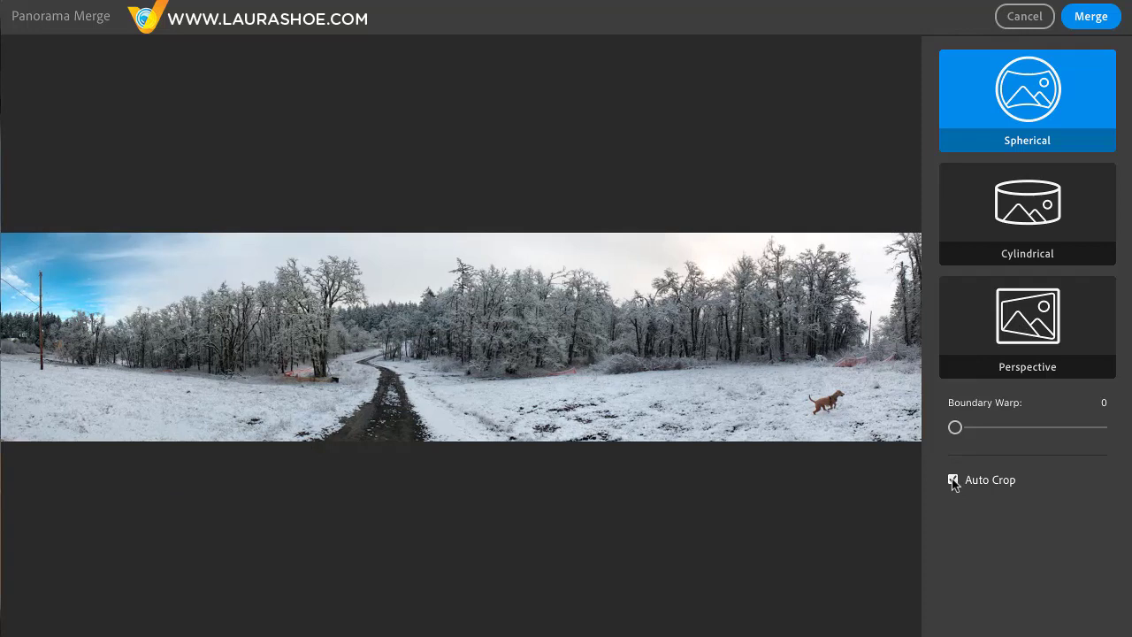
{"action": "left_click", "coordinate": [953, 481]}
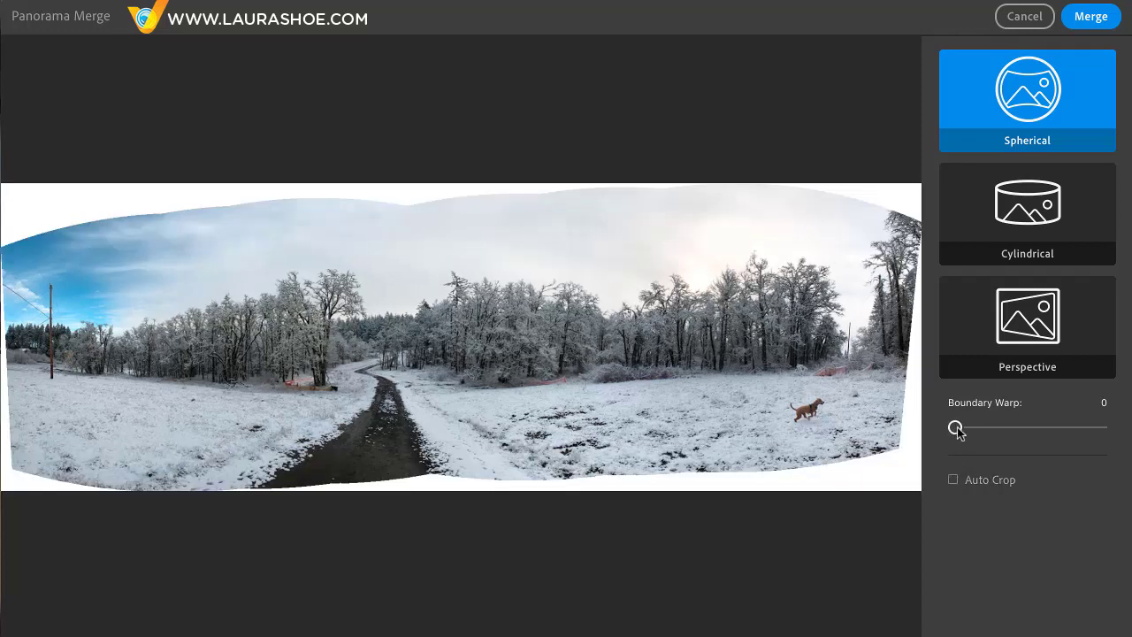
{"action": "left_click_drag", "start_coordinate": [956, 430], "coordinate": [1038, 440]}
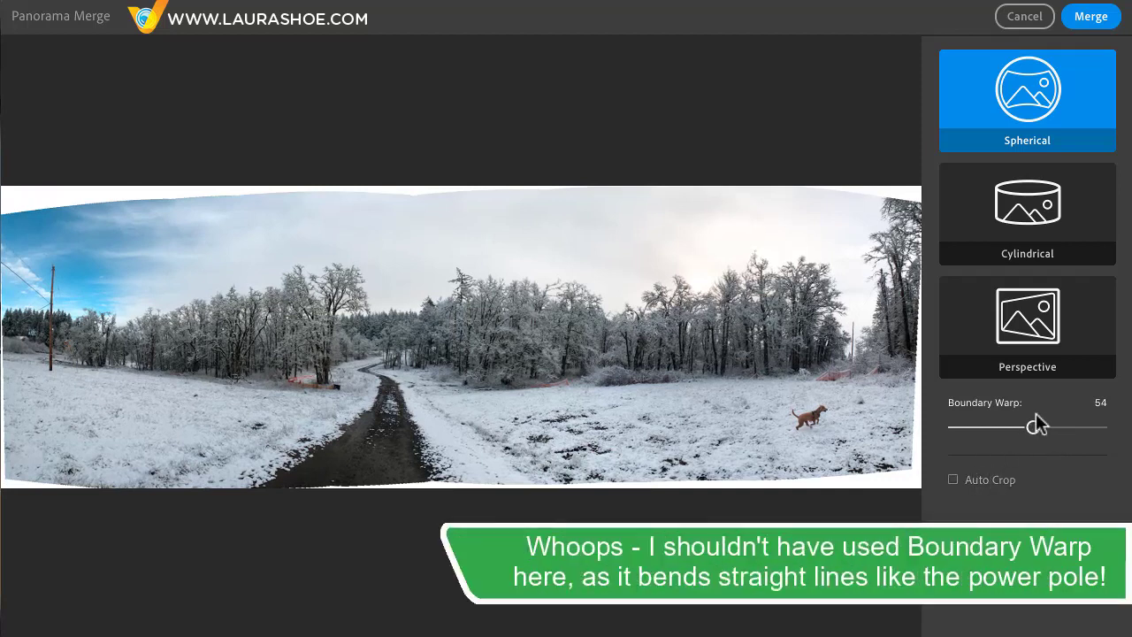
{"action": "left_click_drag", "start_coordinate": [1033, 430], "coordinate": [1122, 433]}
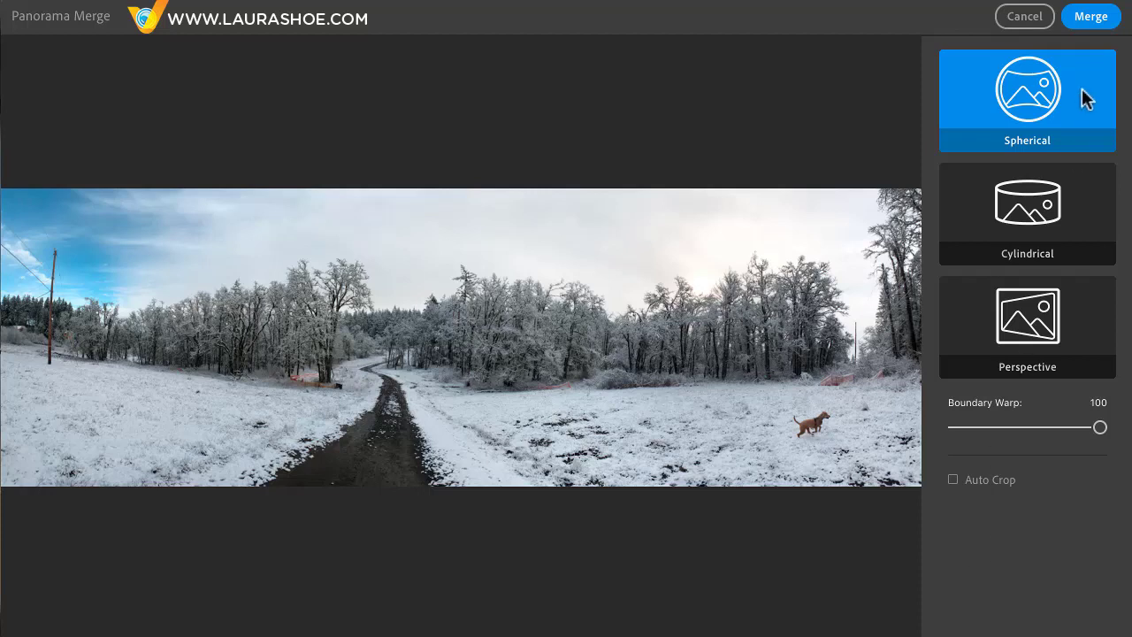
- Merge the snowy panorama, check its stacked sources, and open it in Detail view
{"action": "left_click", "coordinate": [1095, 23]}
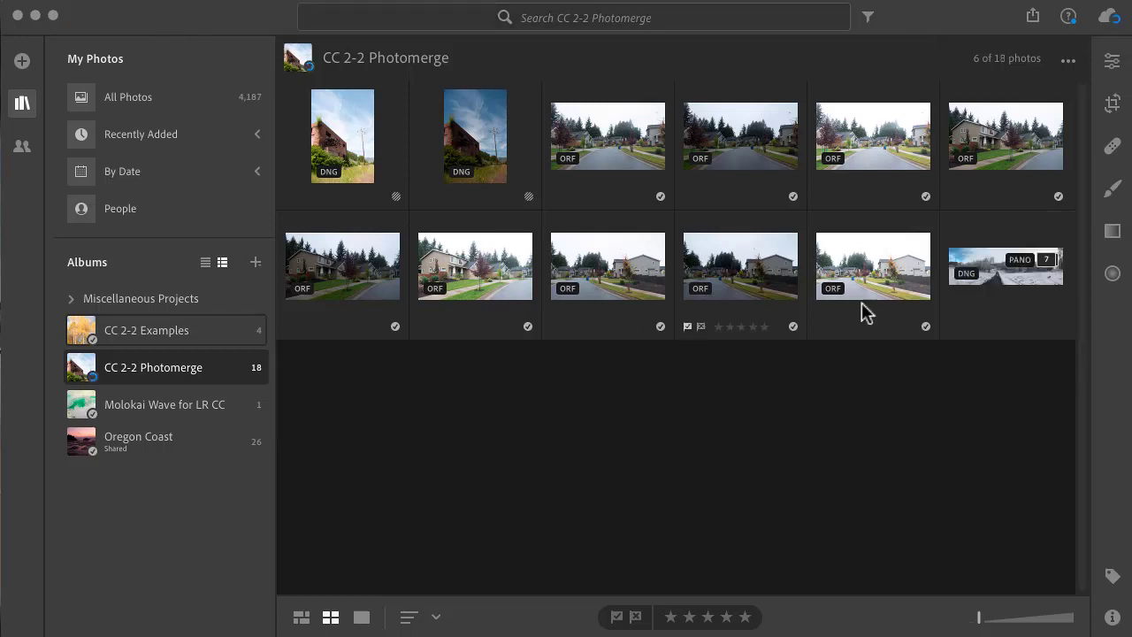
{"action": "left_click", "coordinate": [1047, 262]}
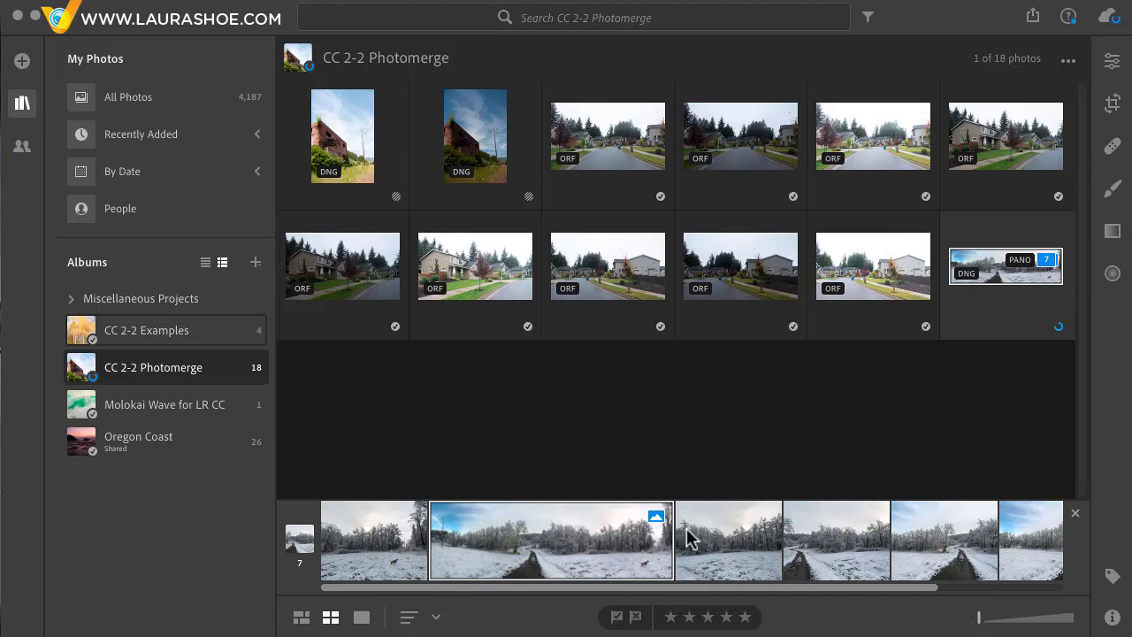
{"action": "left_click", "coordinate": [1048, 262]}
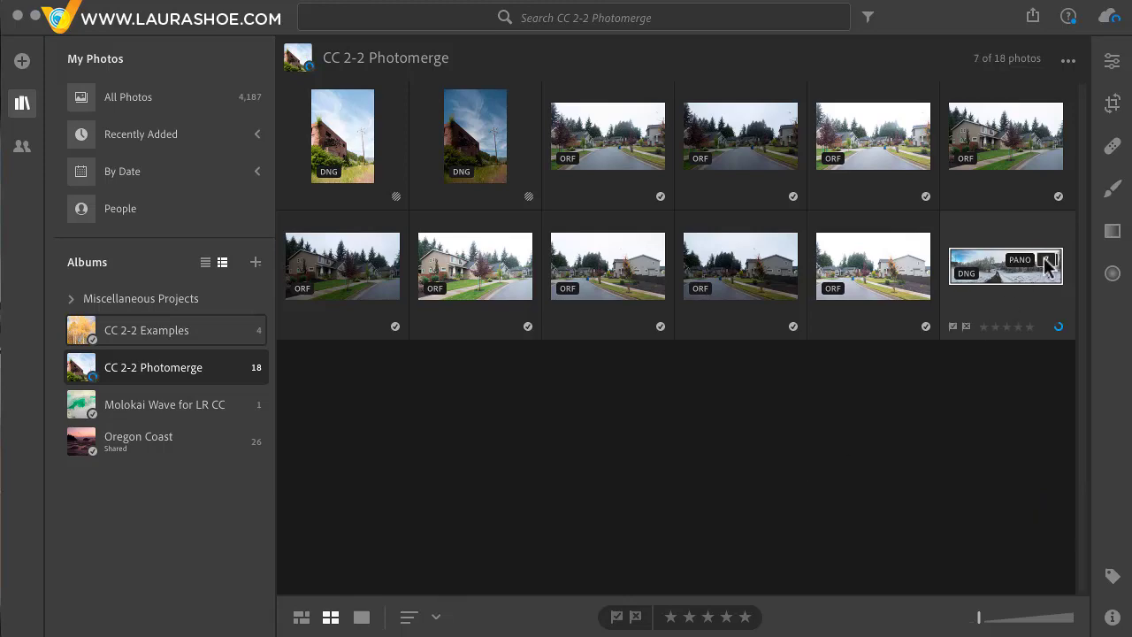
{"action": "double_click", "coordinate": [988, 235]}
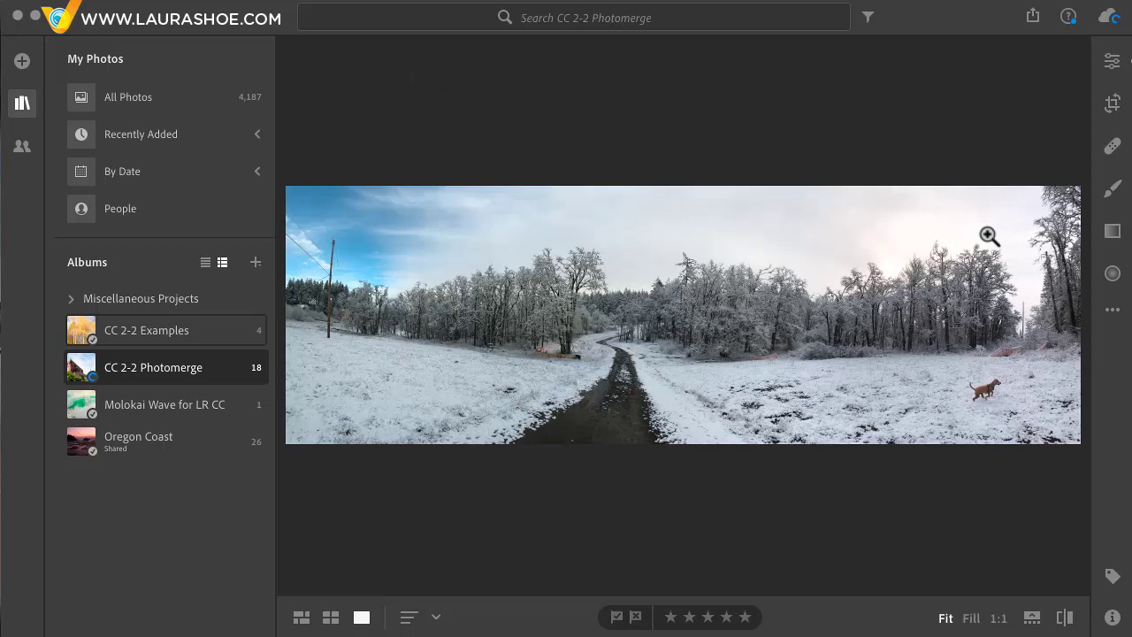
- Show the snowy panorama's Info details
{"action": "left_click", "coordinate": [1112, 618]}
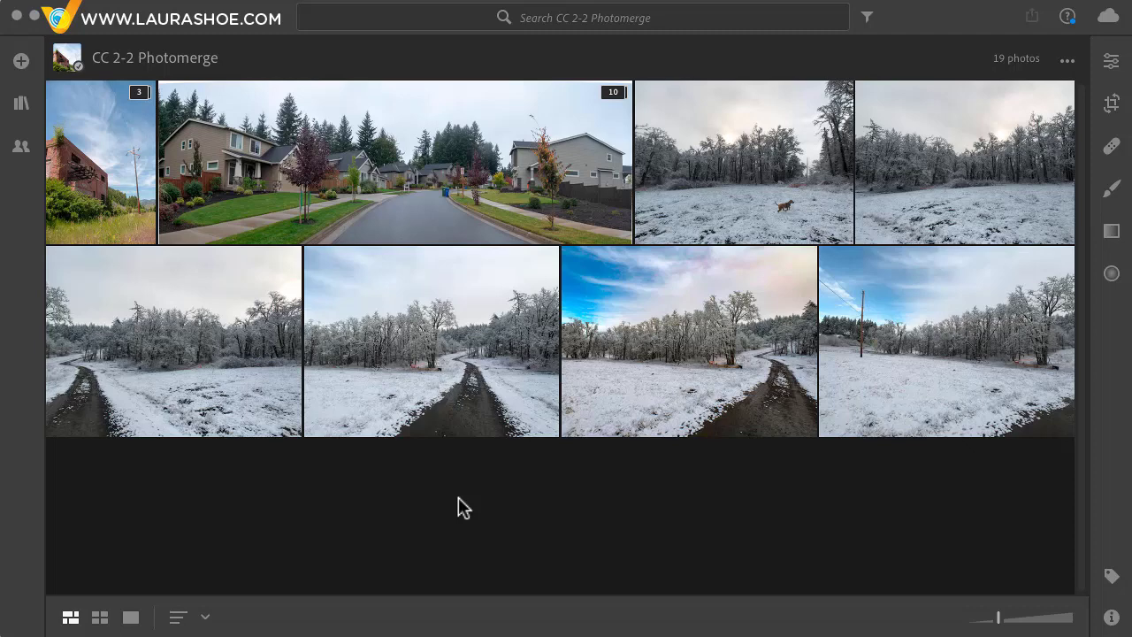
- Shift-select all six snow photos from the dog photo, then clear the selection
{"action": "left_click", "coordinate": [741, 168]}
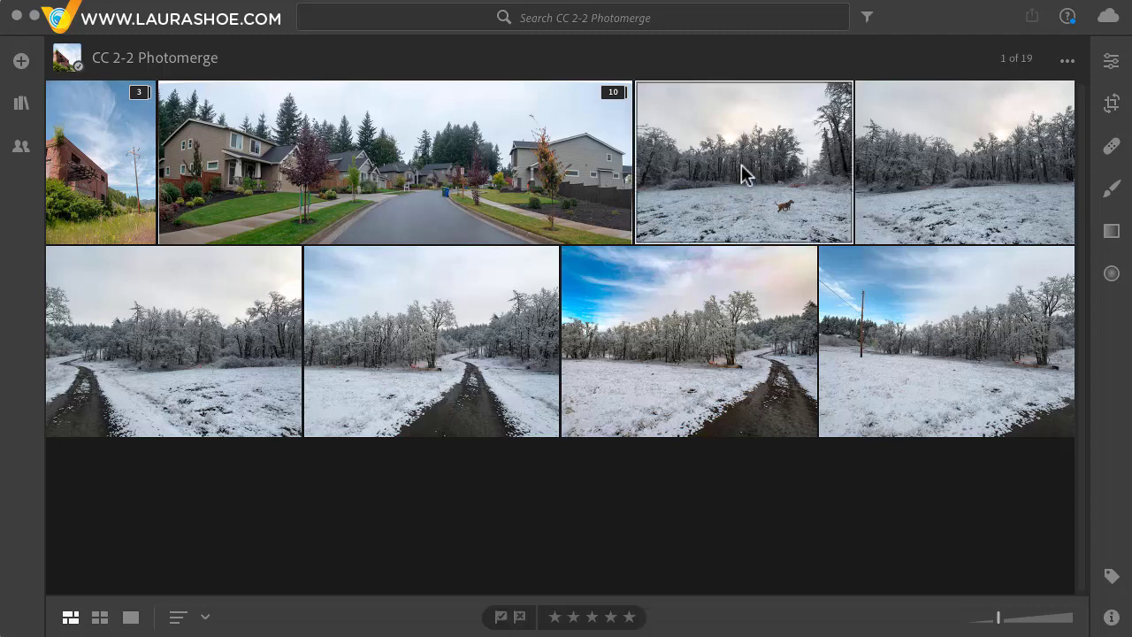
{"action": "left_click", "coordinate": [918, 306], "text": "shift"}
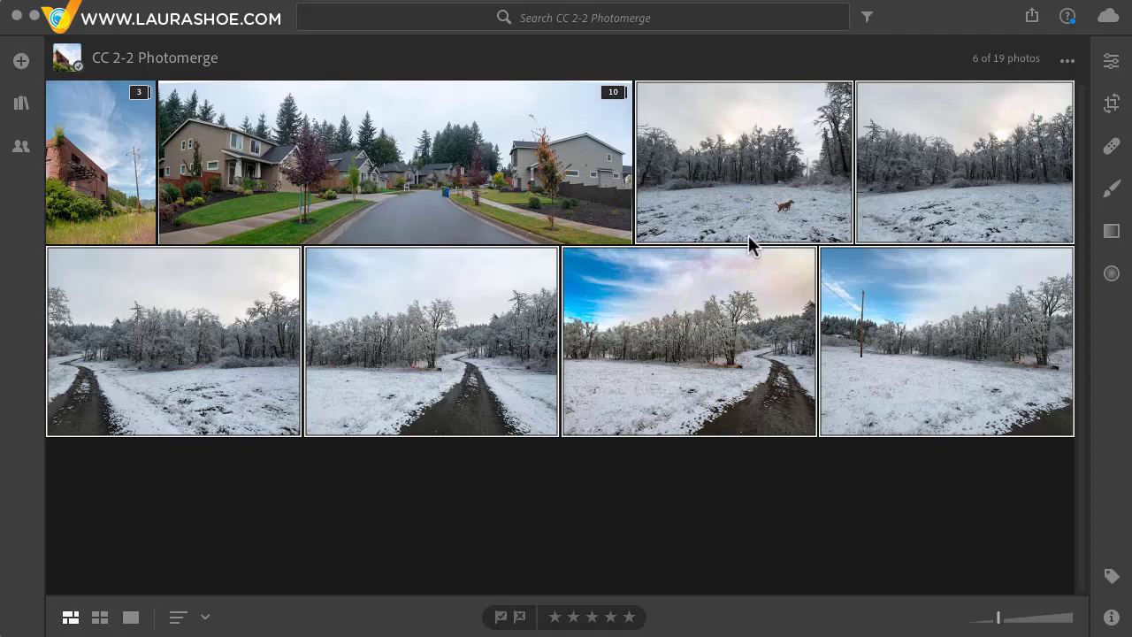
{"action": "left_click", "coordinate": [686, 449]}
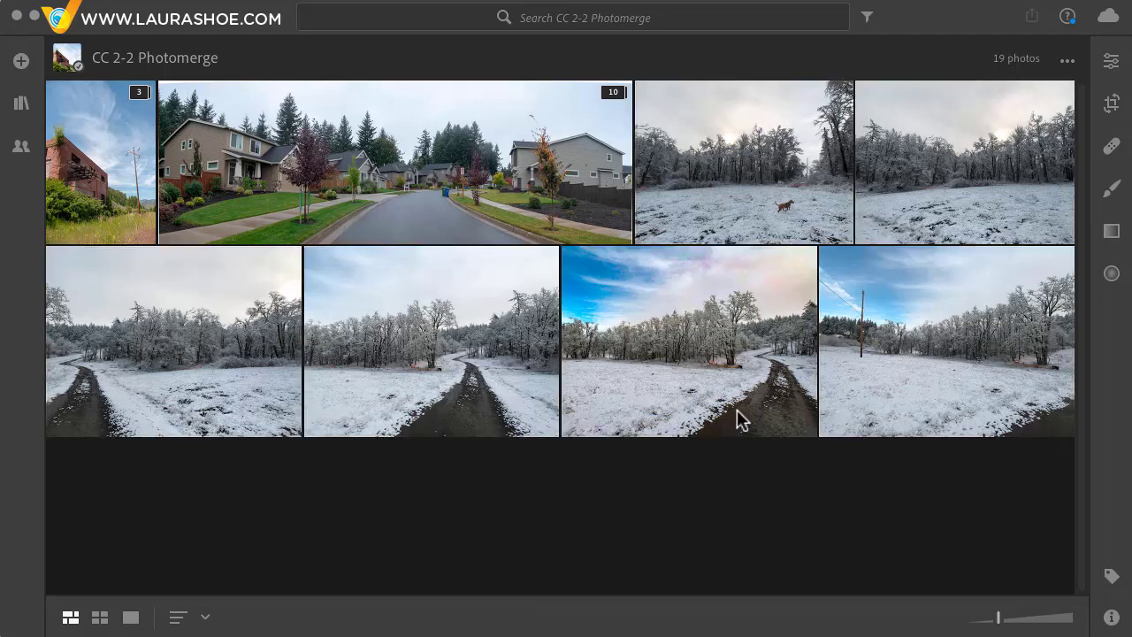
- Add the six snow photos one by one, starting from the blue-sky photo
{"action": "left_click", "coordinate": [689, 336]}
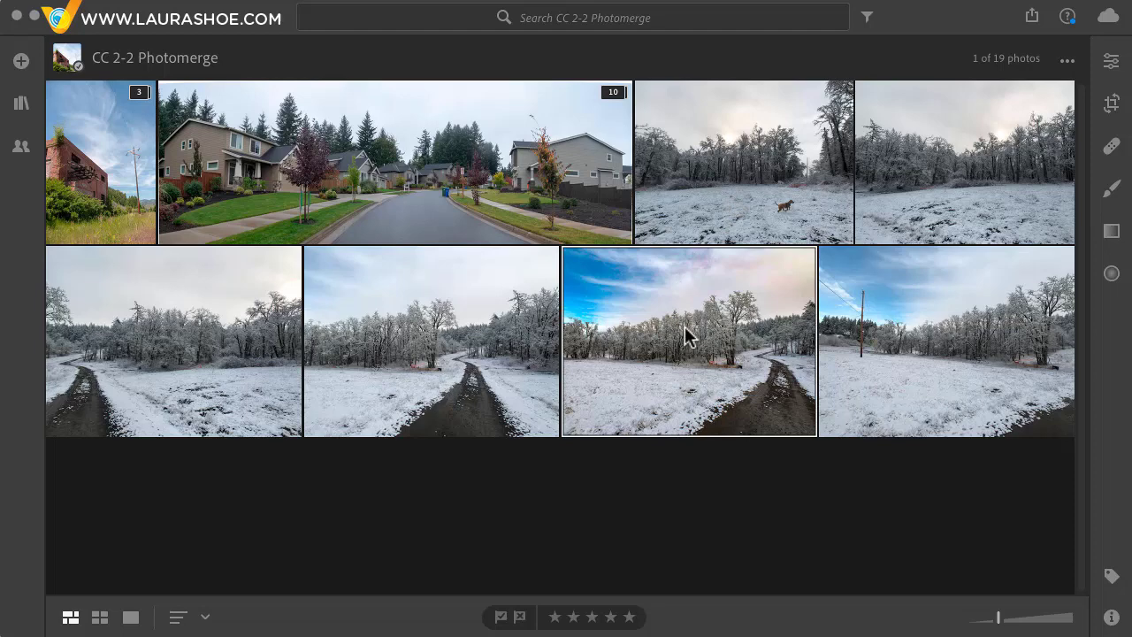
{"action": "left_click", "coordinate": [747, 183], "text": "super"}
{"action": "left_click", "coordinate": [908, 180], "text": "super"}
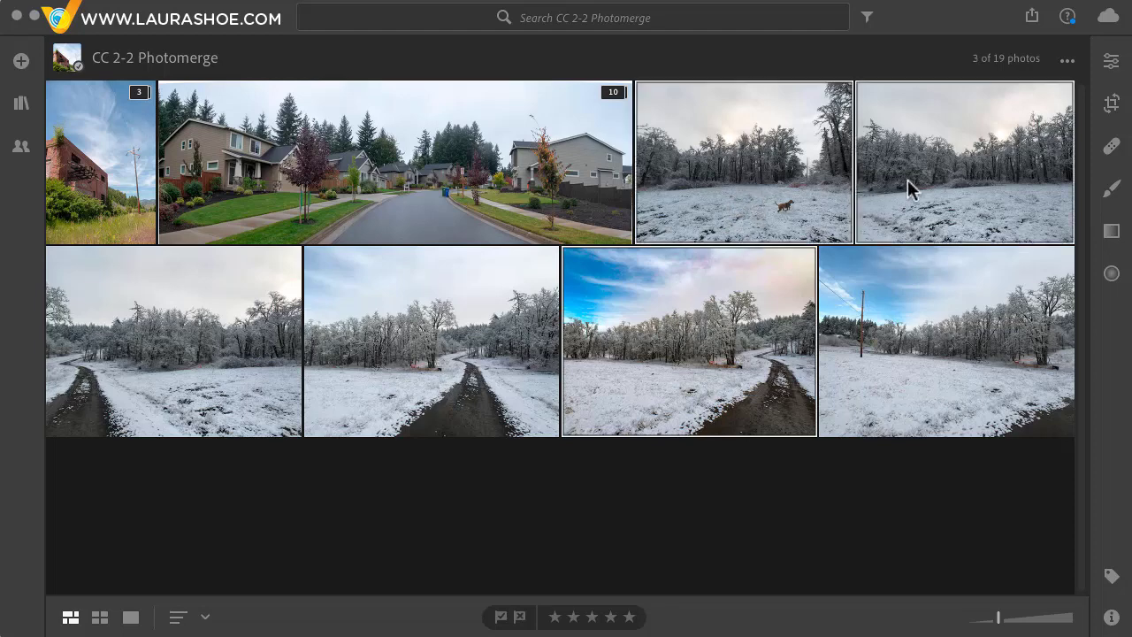
{"action": "left_click", "coordinate": [887, 332], "text": "super"}
{"action": "left_click", "coordinate": [412, 339], "text": "super"}
{"action": "left_click", "coordinate": [224, 321], "text": "super"}
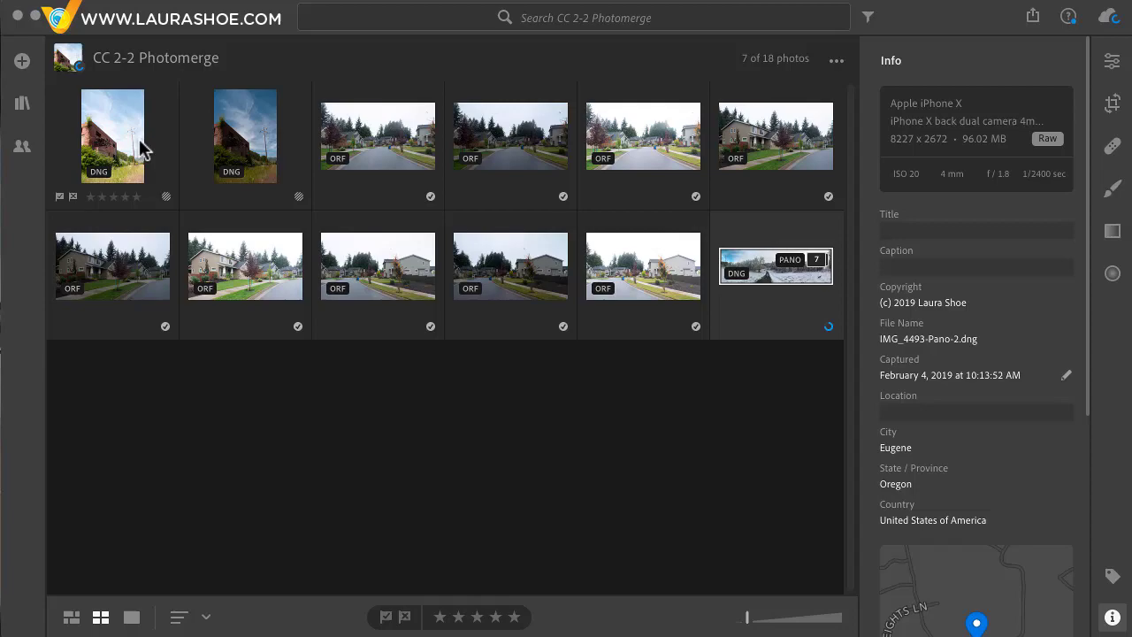
- Select both brick building photos with enlarged thumbnails and start an HDR Merge
{"action": "left_click", "coordinate": [141, 150]}
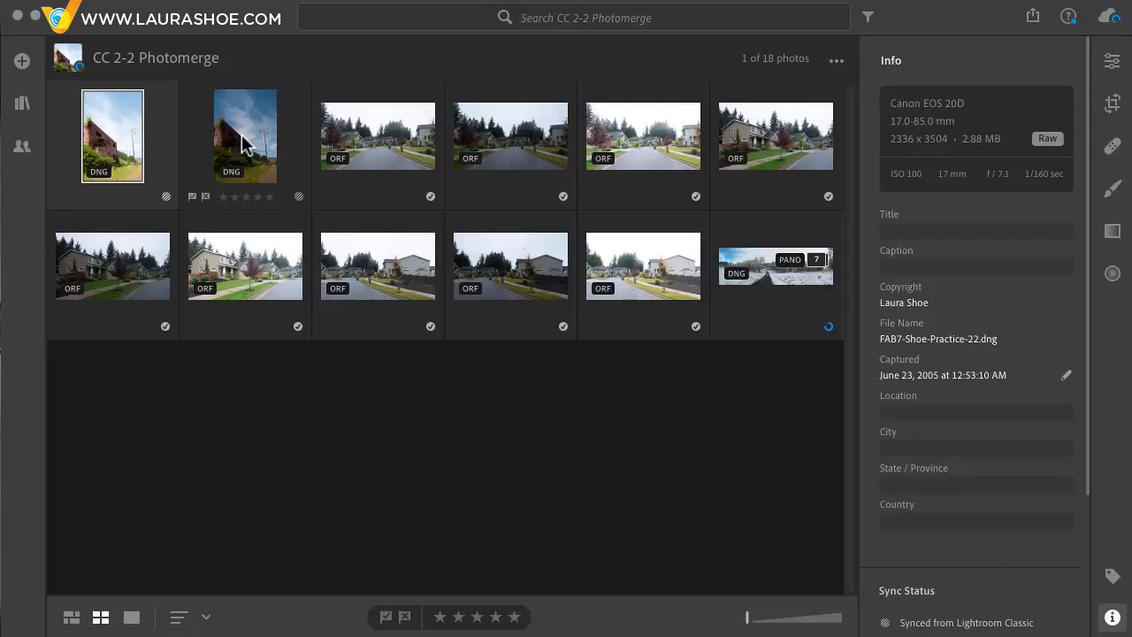
{"action": "left_click_drag", "start_coordinate": [761, 623], "coordinate": [814, 616]}
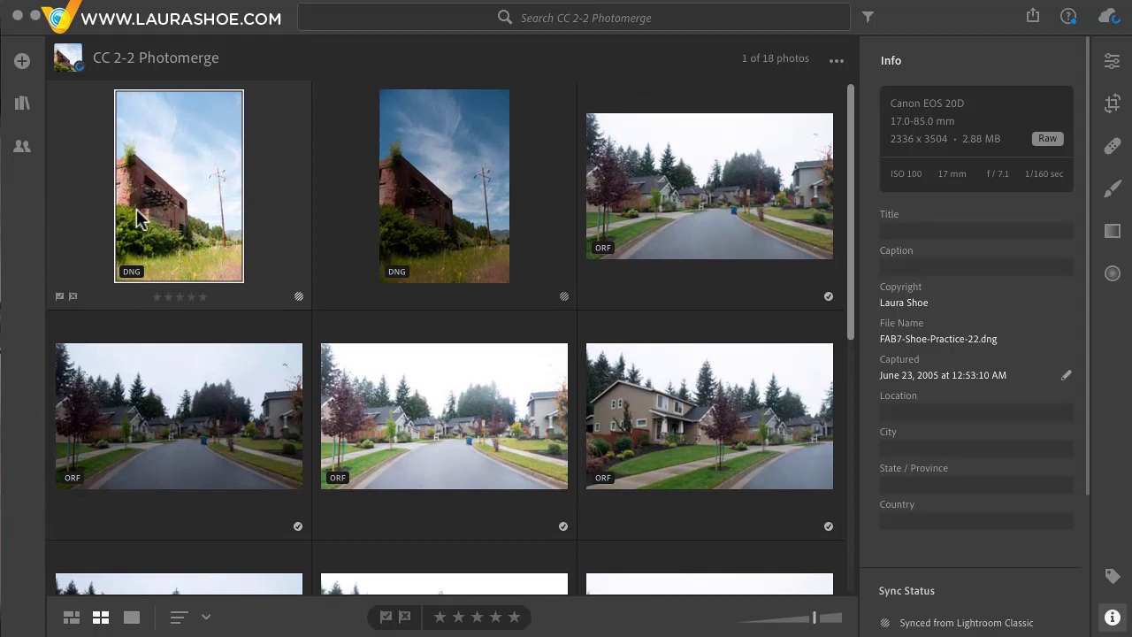
{"action": "left_click", "coordinate": [500, 183], "text": "shift"}
{"action": "right_click", "coordinate": [469, 160]}
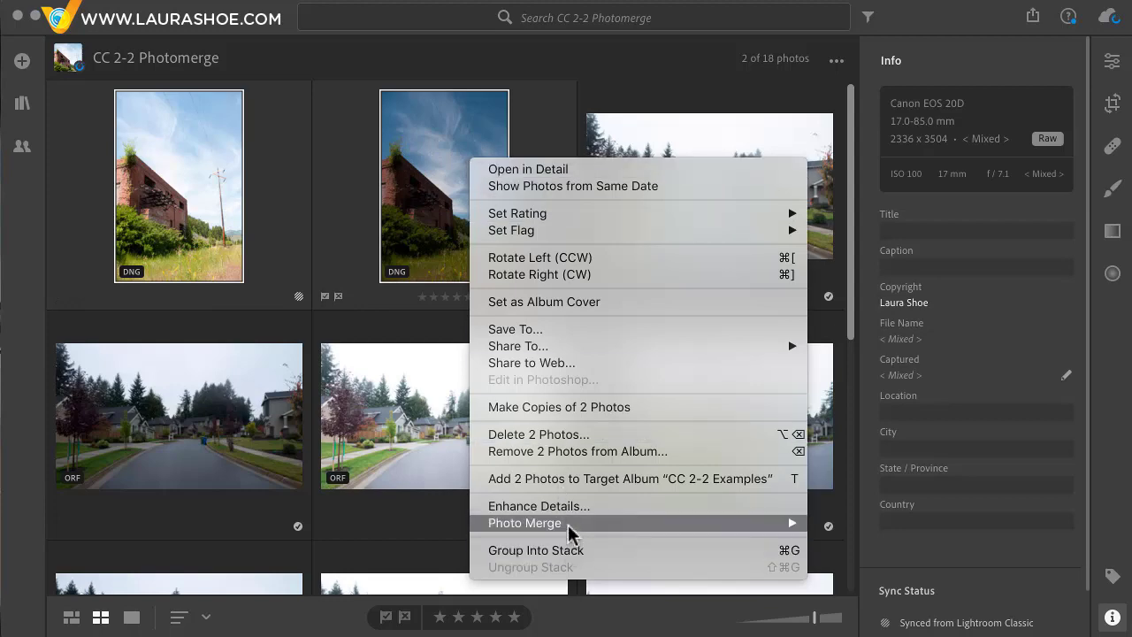
{"action": "mouse_move", "coordinate": [571, 526]}
{"action": "left_click", "coordinate": [831, 525]}
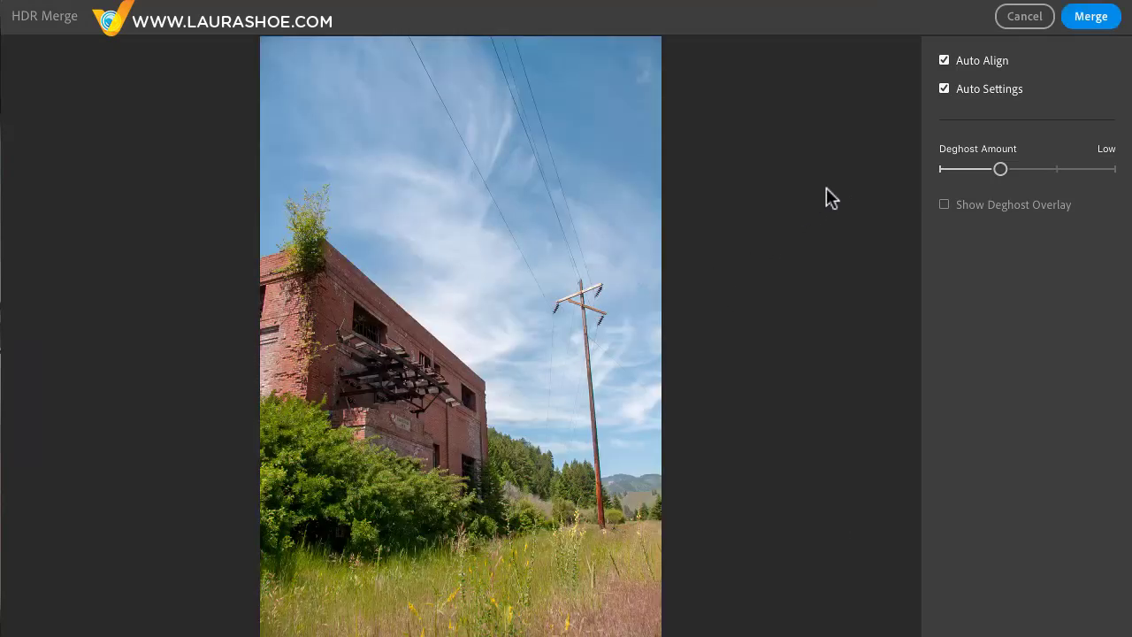
- Keep Auto Align and Auto Settings on, set Deghost Amount to None, and zoom the preview
{"action": "left_click", "coordinate": [942, 88]}
{"action": "left_click", "coordinate": [944, 59]}
{"action": "left_click", "coordinate": [943, 89]}
{"action": "left_click", "coordinate": [943, 89]}
{"action": "left_click", "coordinate": [944, 88]}
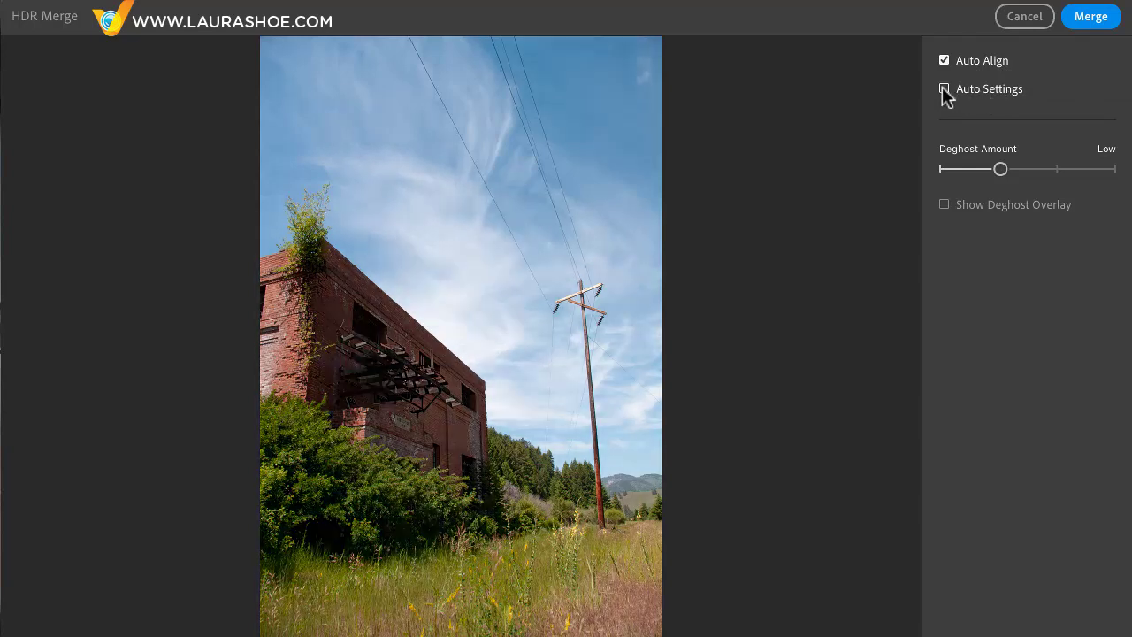
{"action": "left_click", "coordinate": [944, 88]}
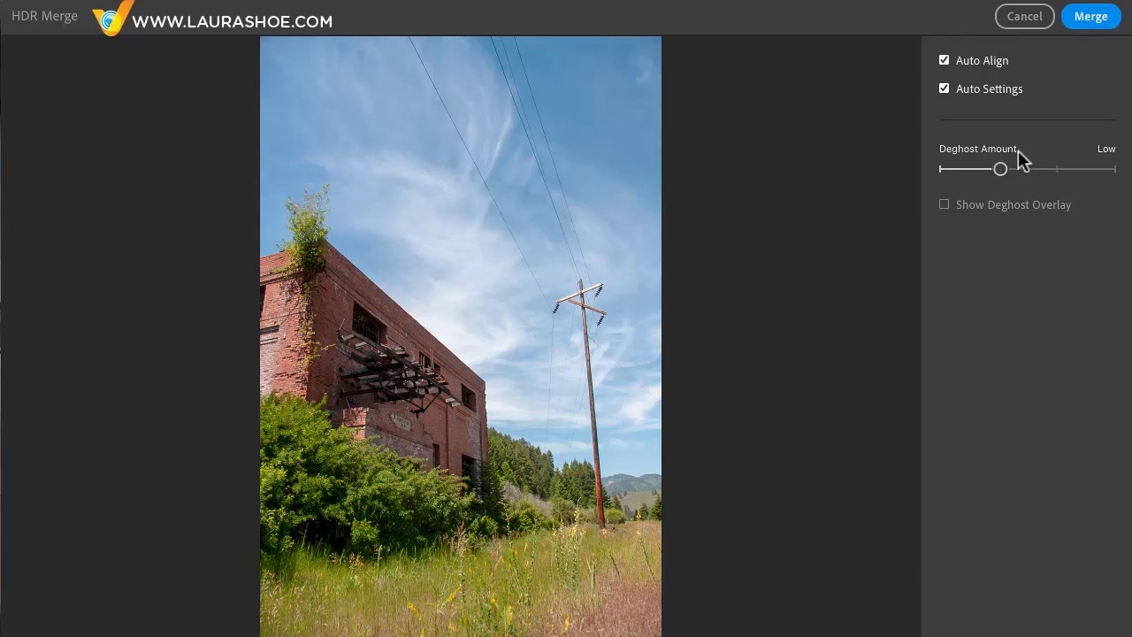
{"action": "left_click_drag", "start_coordinate": [1000, 169], "coordinate": [943, 170]}
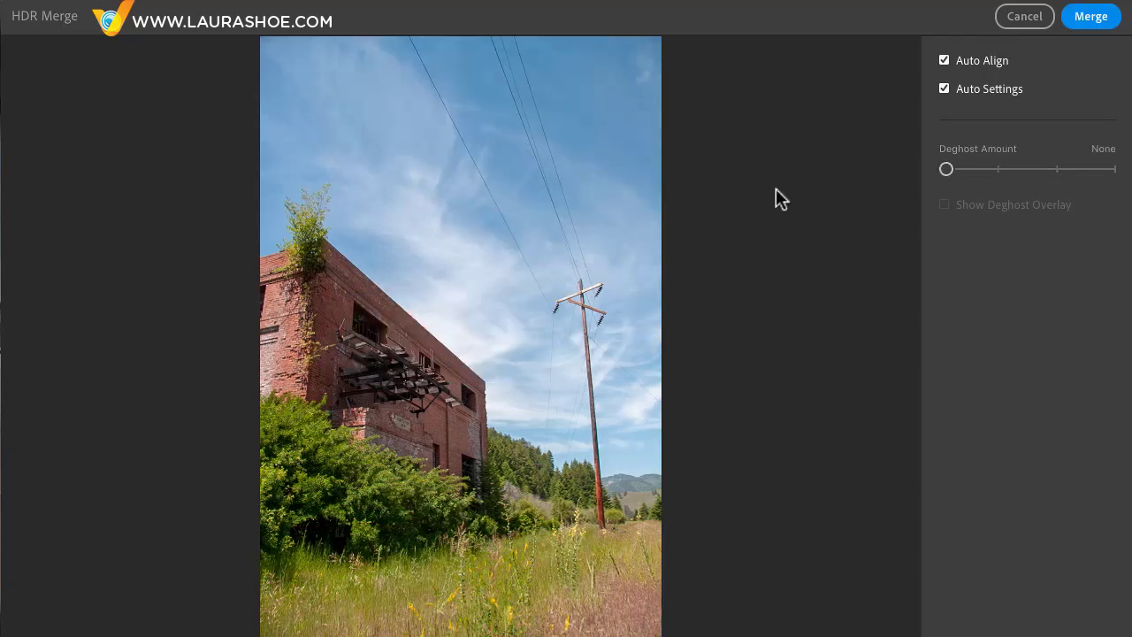
{"action": "left_click", "coordinate": [300, 211]}
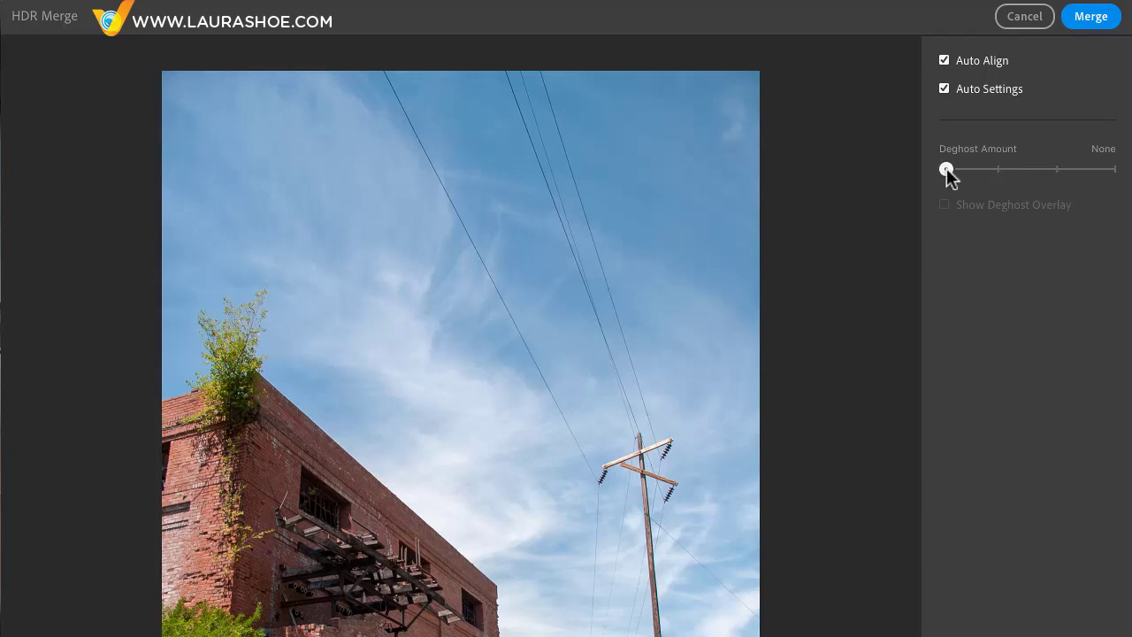
- Compare Low and Medium deghosting with the overlay, settling on Low with overlay off
{"action": "left_click", "coordinate": [982, 173]}
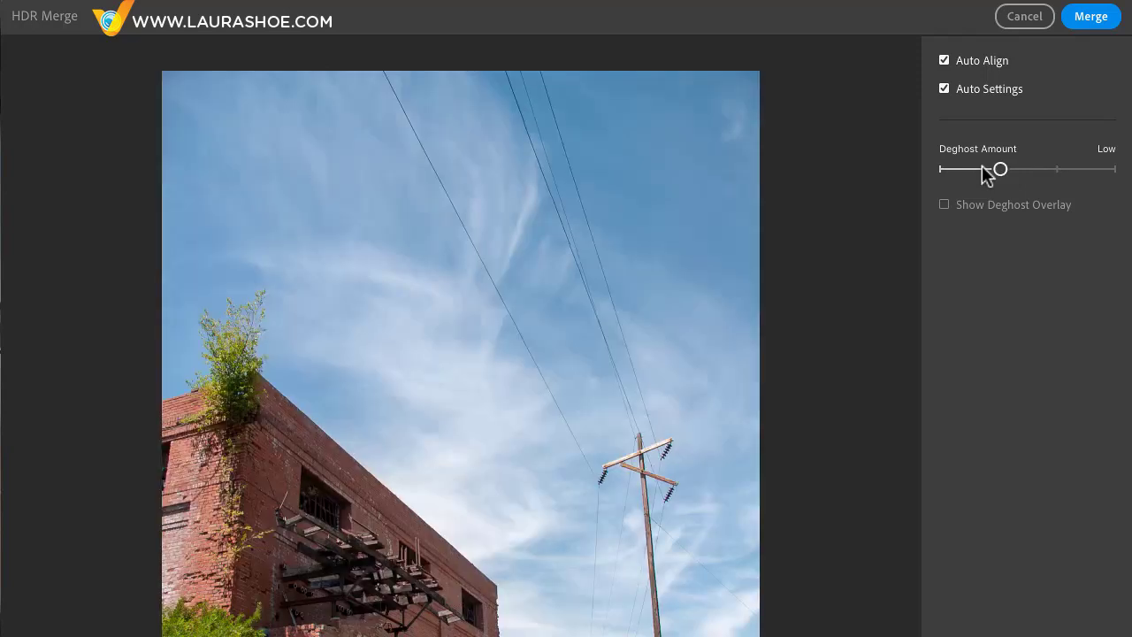
{"action": "left_click", "coordinate": [944, 204]}
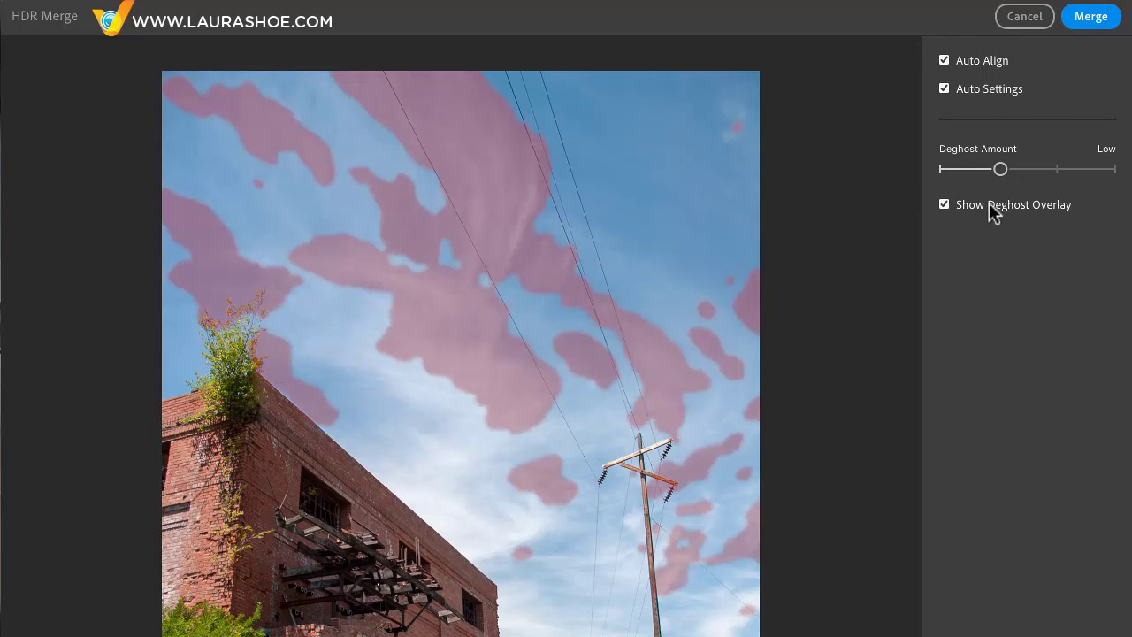
{"action": "left_click", "coordinate": [1039, 171]}
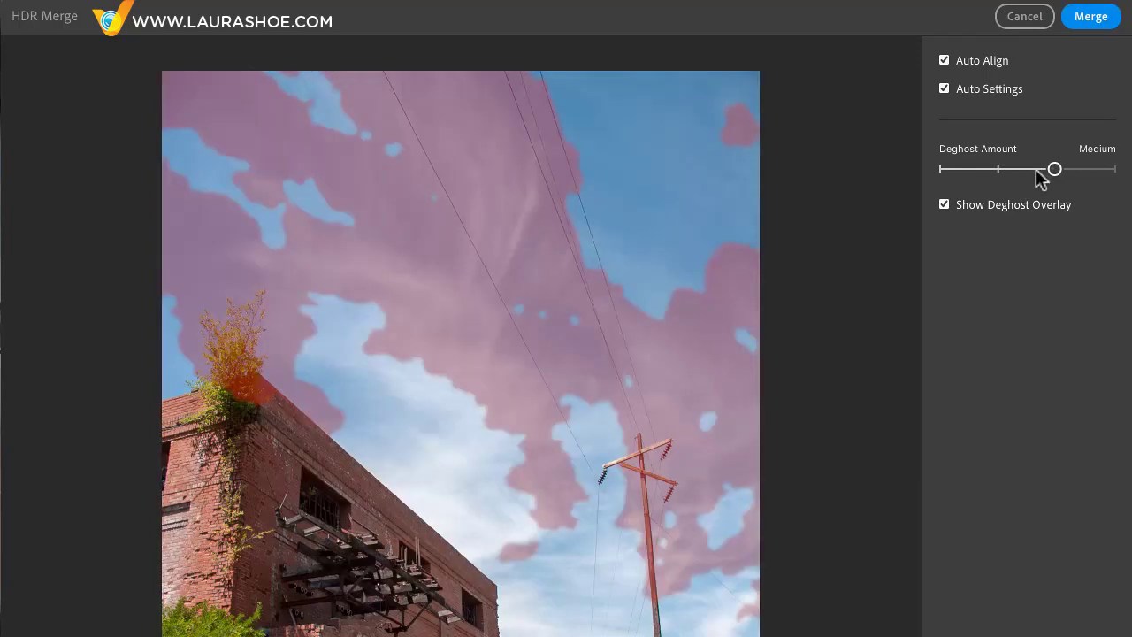
{"action": "left_click_drag", "start_coordinate": [1059, 171], "coordinate": [1013, 173]}
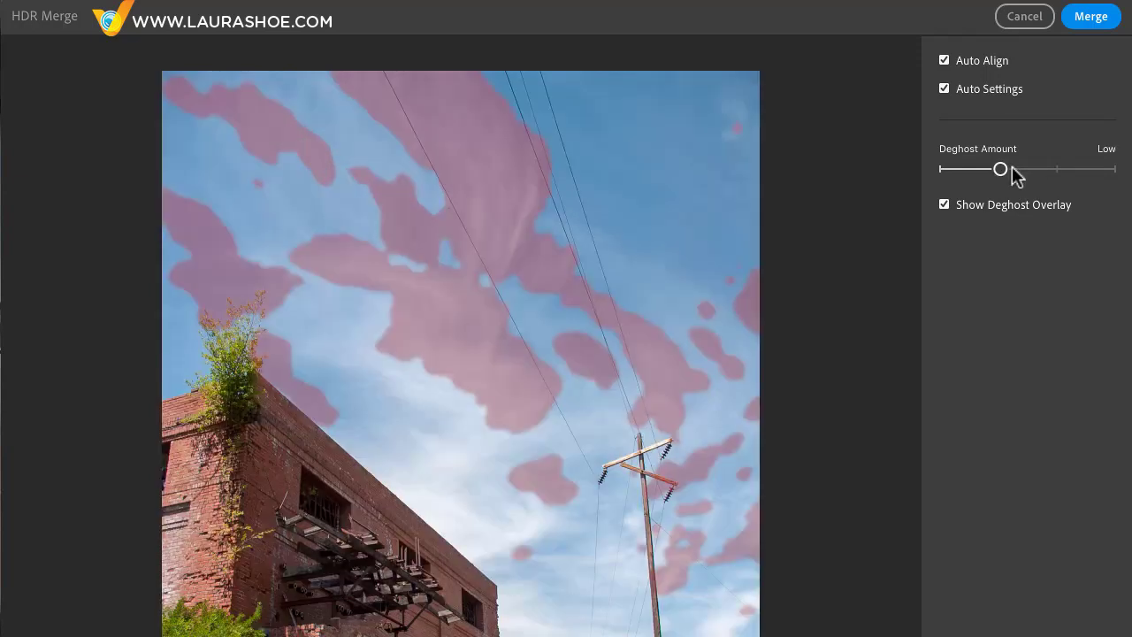
{"action": "left_click", "coordinate": [944, 205]}
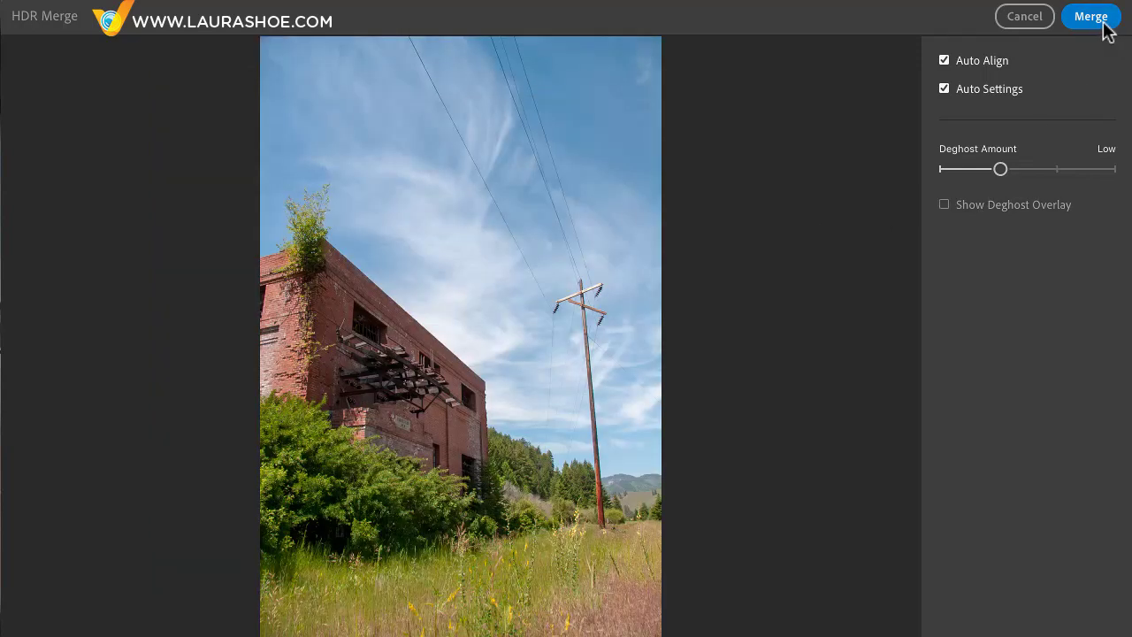
- Merge the brick building HDR, then expand and collapse its source stack
{"action": "left_click", "coordinate": [1104, 24]}
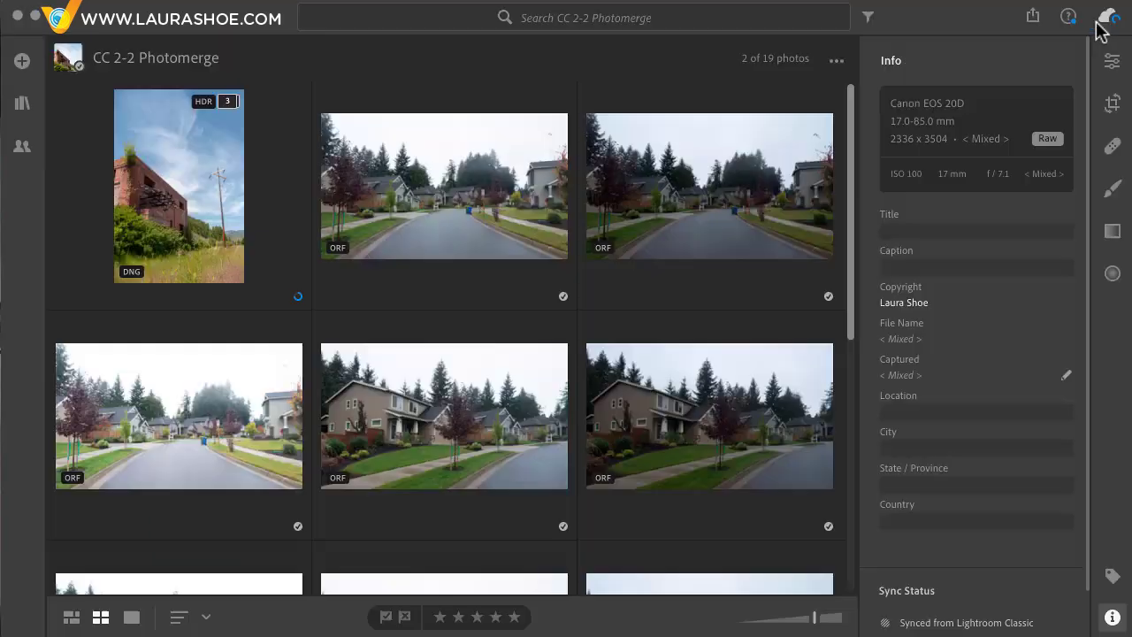
{"action": "left_click", "coordinate": [228, 103]}
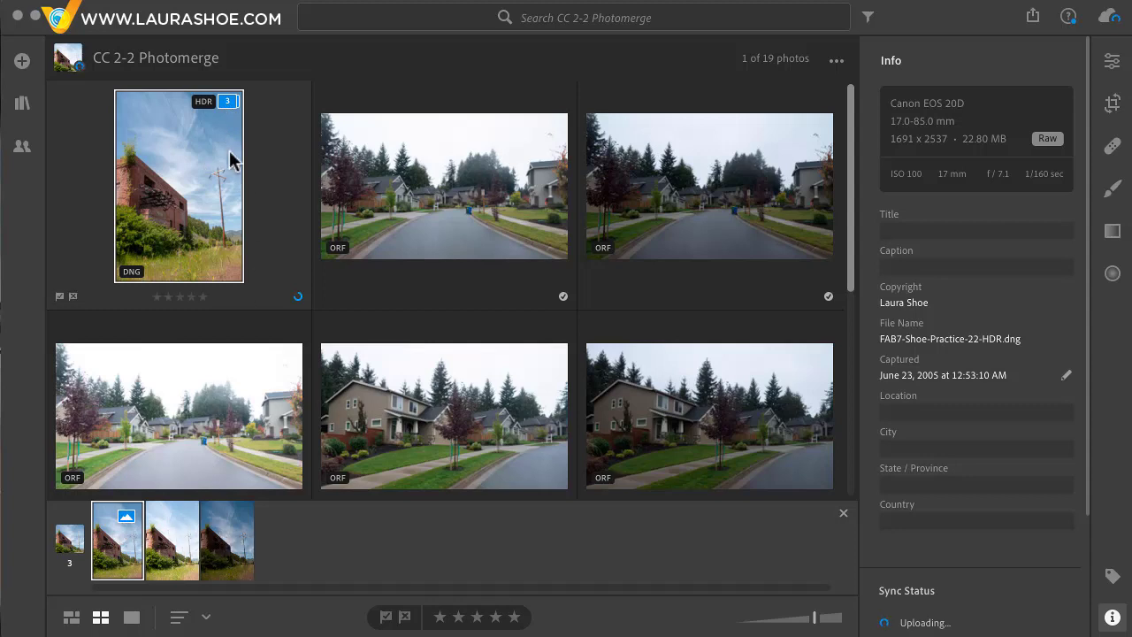
{"action": "left_click", "coordinate": [228, 102]}
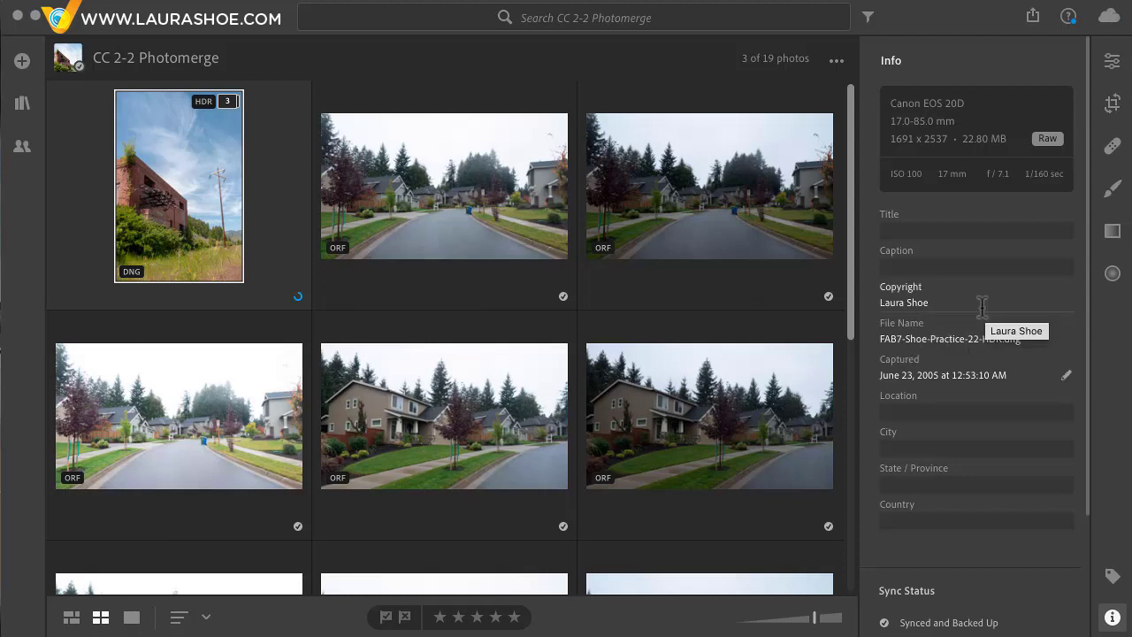
{"action": "scroll", "coordinate": [486, 181], "scroll_direction": "down", "scroll_amount": 1}
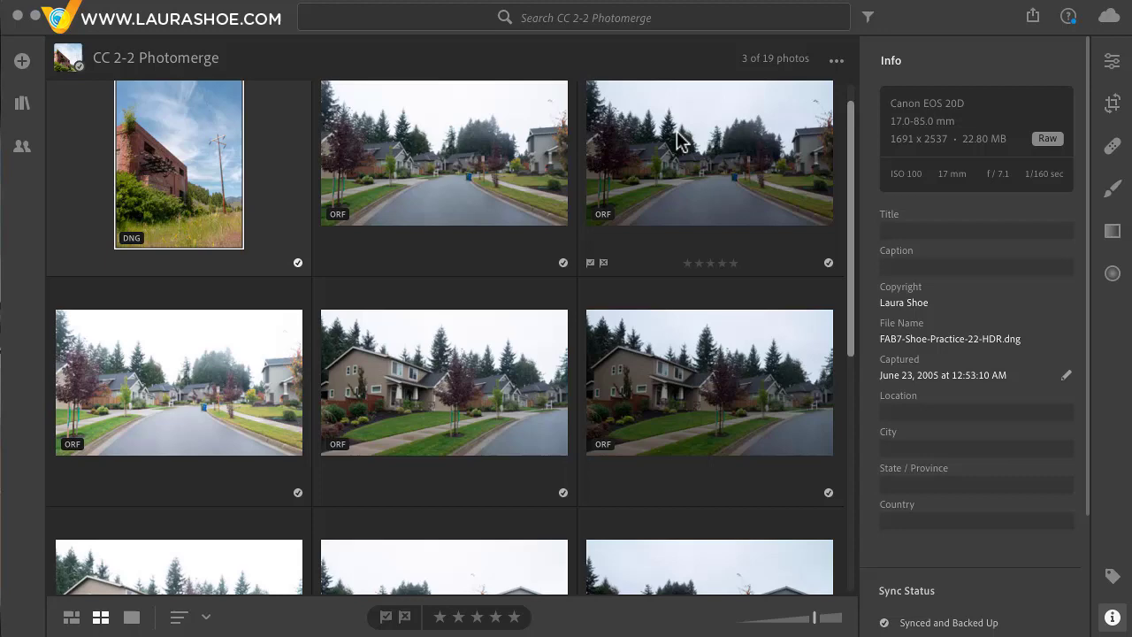
- Select the nine street photos, first through last, and launch HDR Panorama Merge from the context menu
{"action": "scroll", "coordinate": [542, 362], "scroll_direction": "down", "scroll_amount": 4}
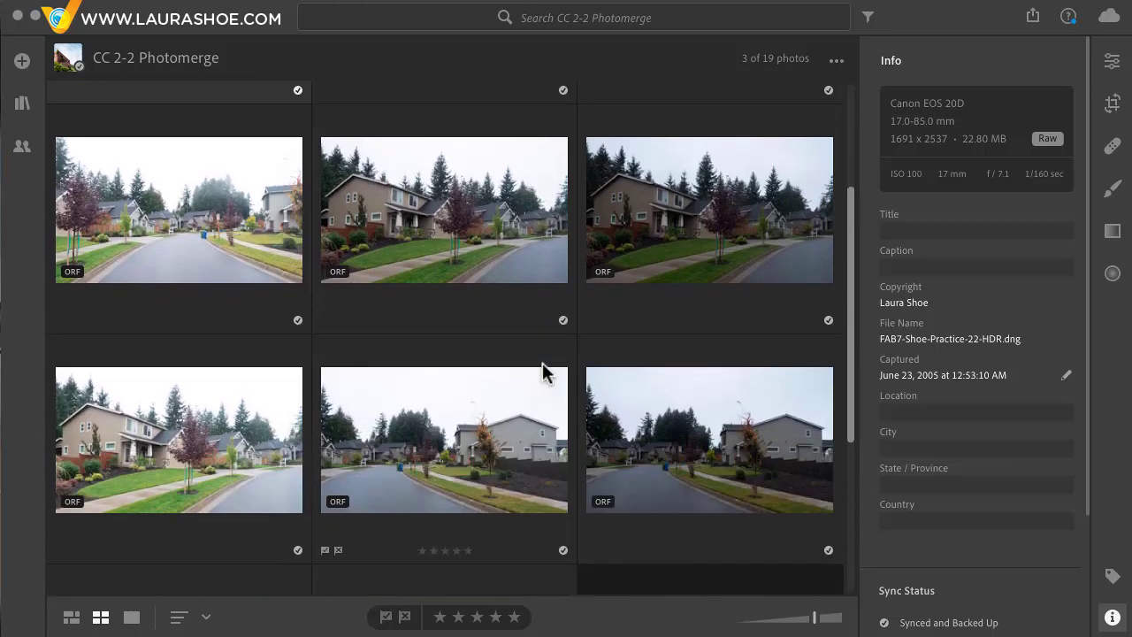
{"action": "scroll", "coordinate": [543, 363], "scroll_direction": "up", "scroll_amount": 3}
{"action": "scroll", "coordinate": [542, 363], "scroll_direction": "up", "scroll_amount": 2}
{"action": "left_click", "coordinate": [458, 157]}
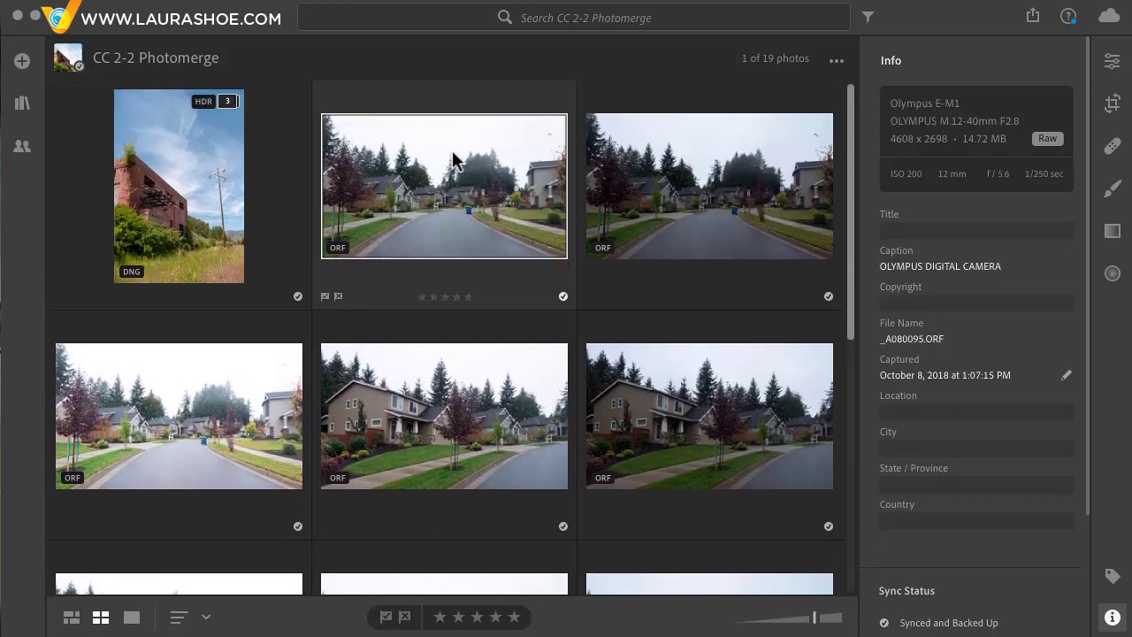
{"action": "scroll", "coordinate": [498, 199], "scroll_direction": "down", "scroll_amount": 6}
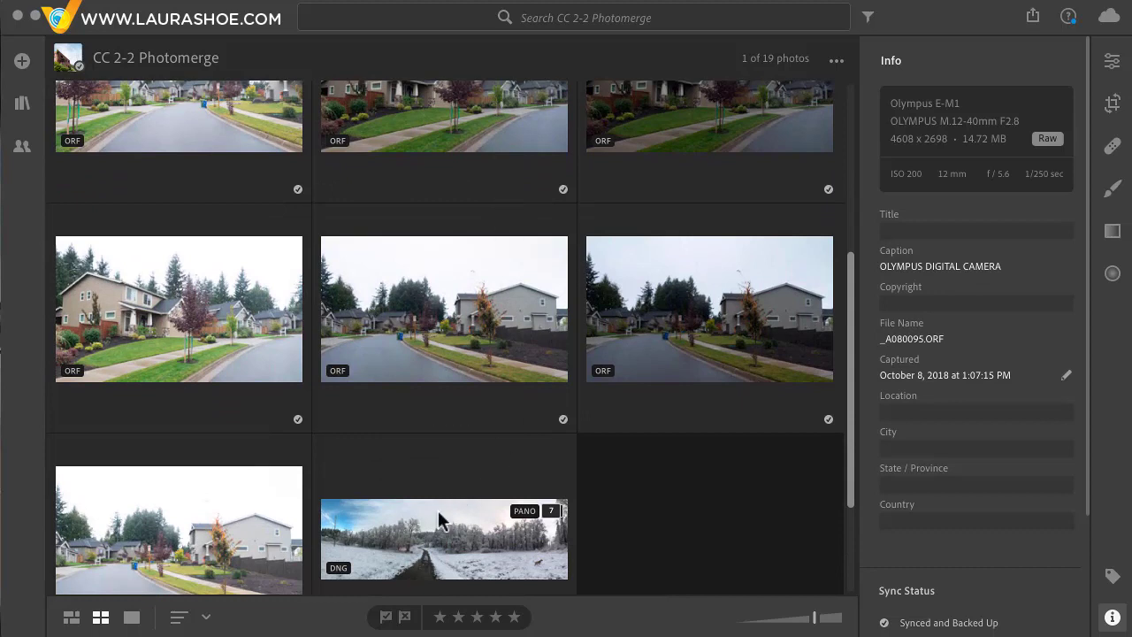
{"action": "left_click", "coordinate": [158, 517], "text": "shift"}
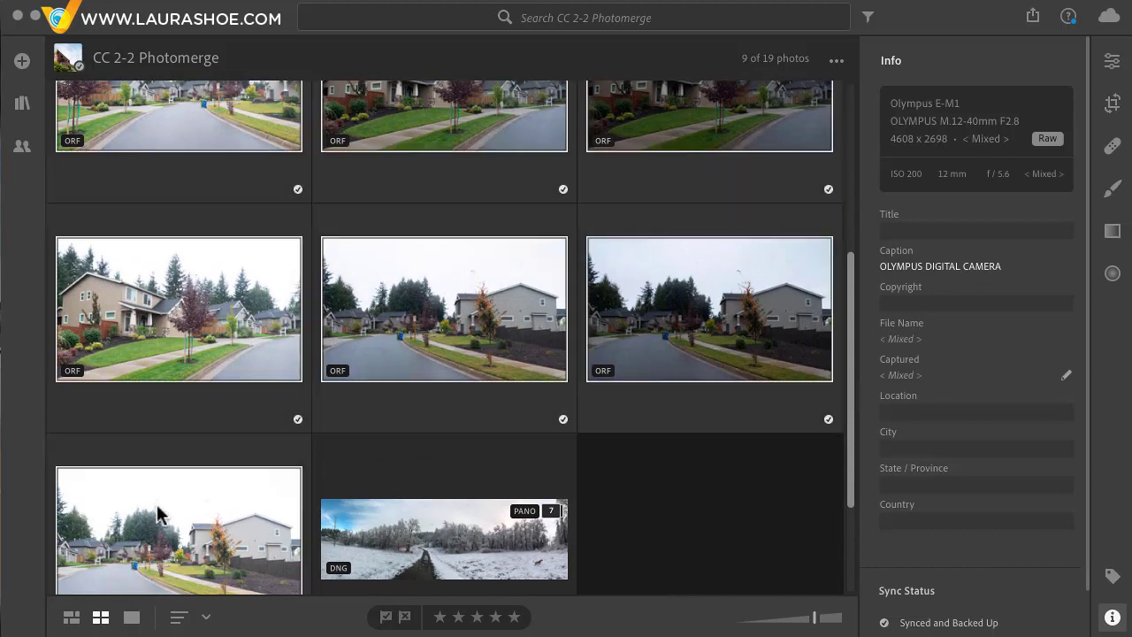
{"action": "right_click", "coordinate": [379, 116]}
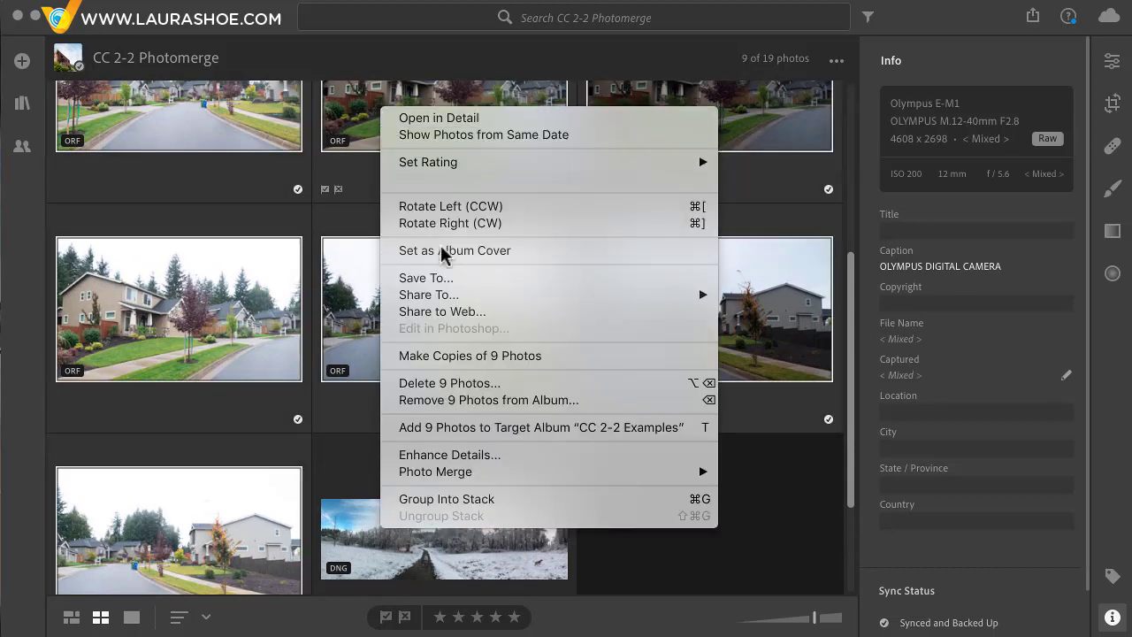
{"action": "mouse_move", "coordinate": [472, 475]}
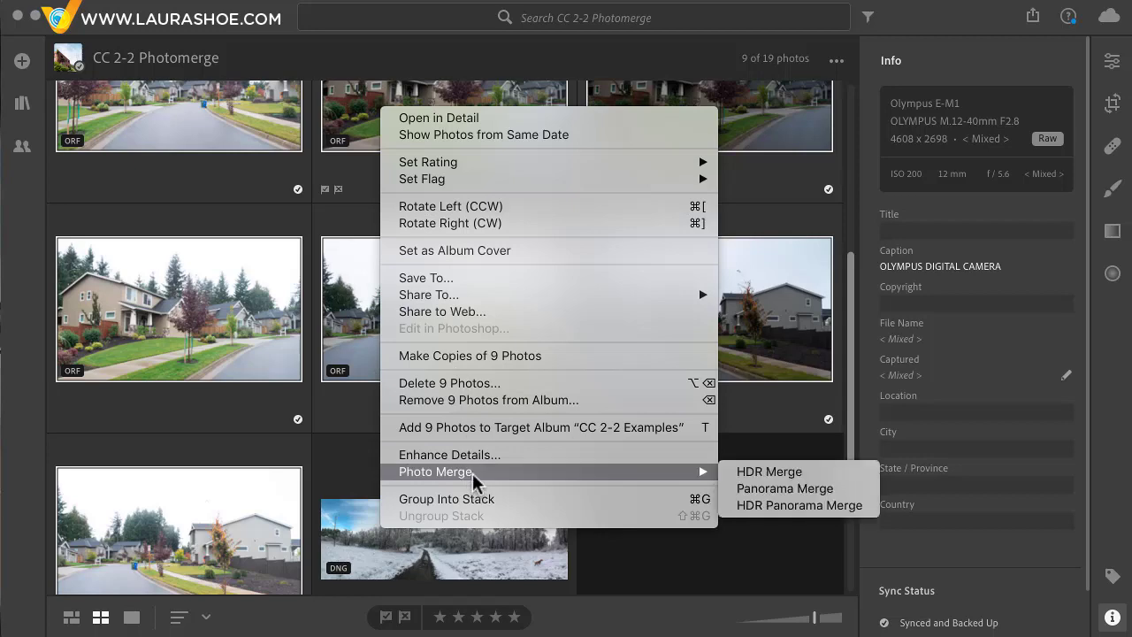
{"action": "left_click", "coordinate": [762, 508]}
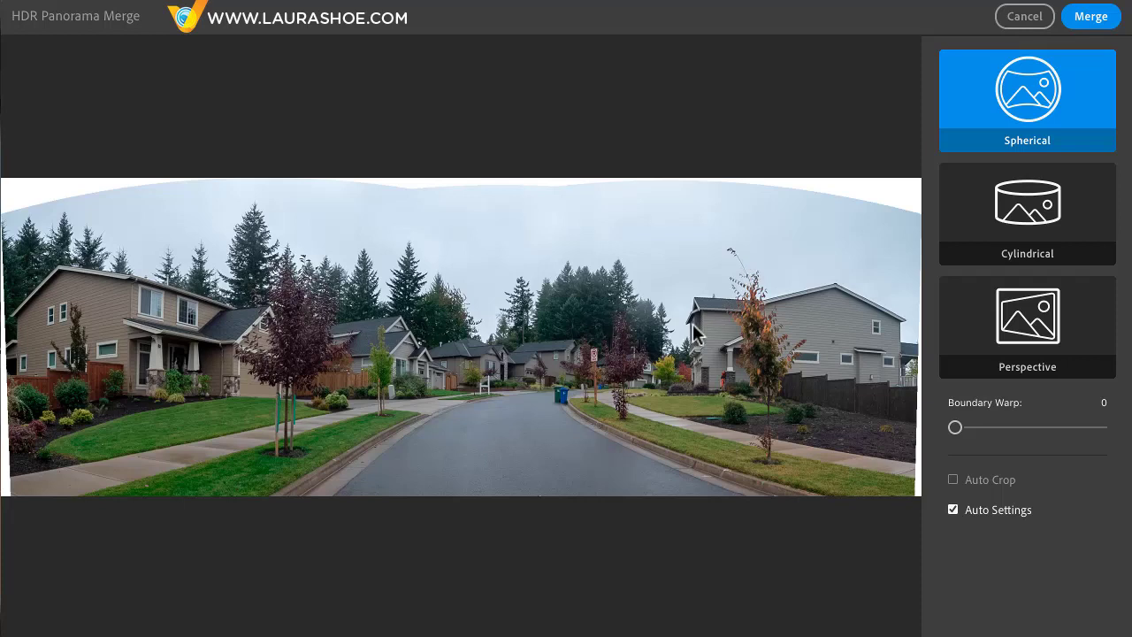
- Set Boundary Warp to 23 with Spherical projection and create the merged street HDR panorama
{"action": "left_click_drag", "start_coordinate": [956, 428], "coordinate": [1088, 440]}
{"action": "left_click", "coordinate": [1087, 17]}
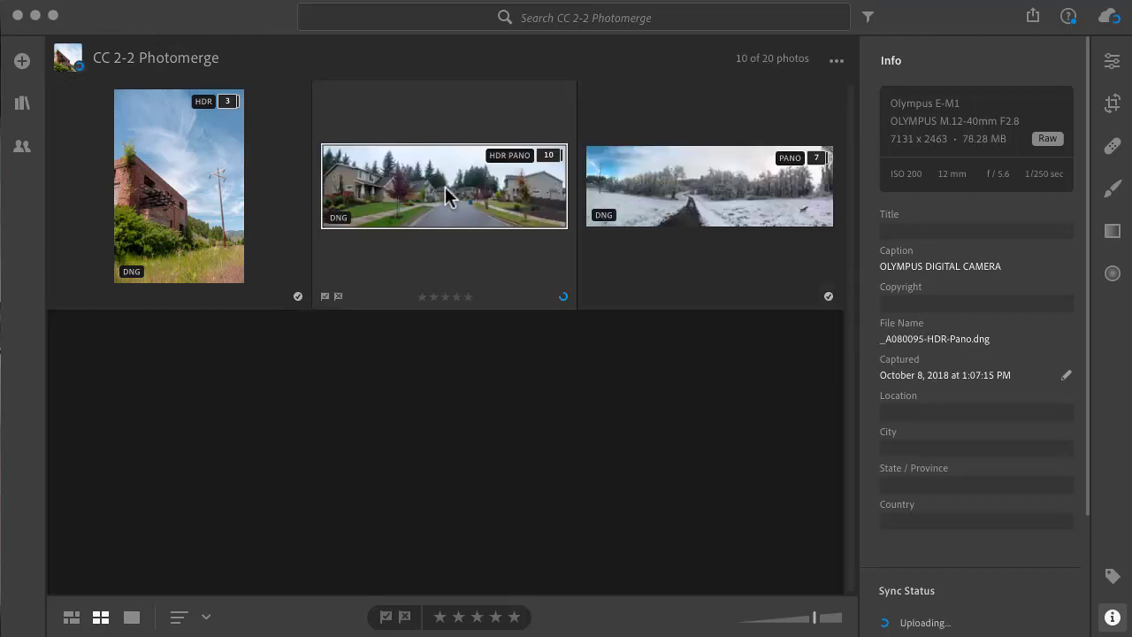
- View the new street panorama, return to the grid, and expand its stack to reveal the sources
{"action": "double_click", "coordinate": [445, 188]}
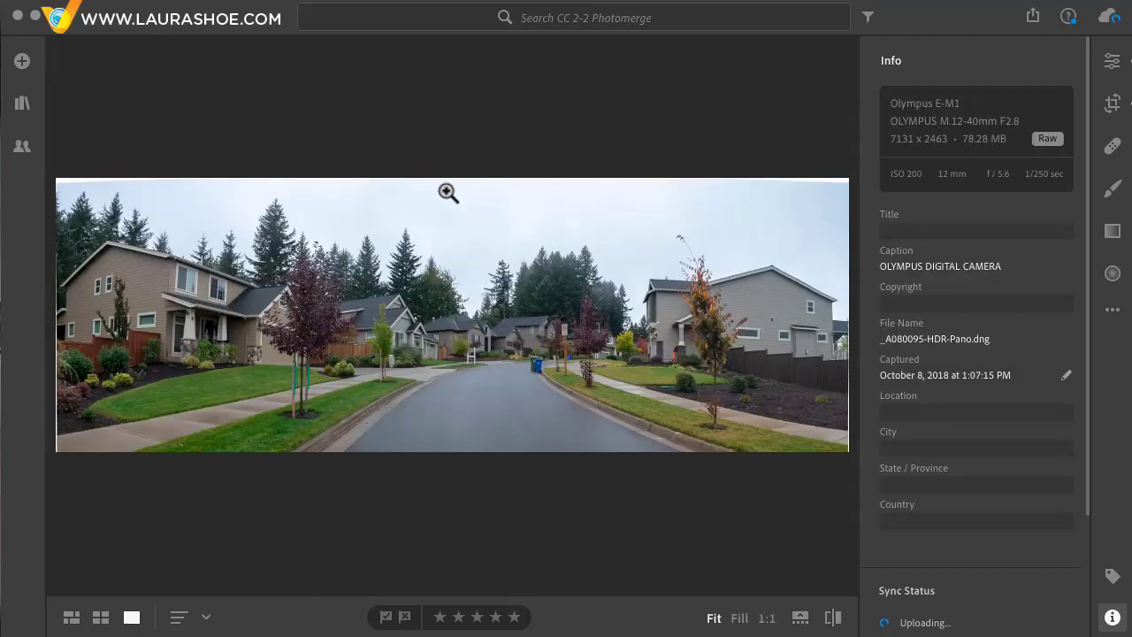
{"action": "key", "text": "g"}
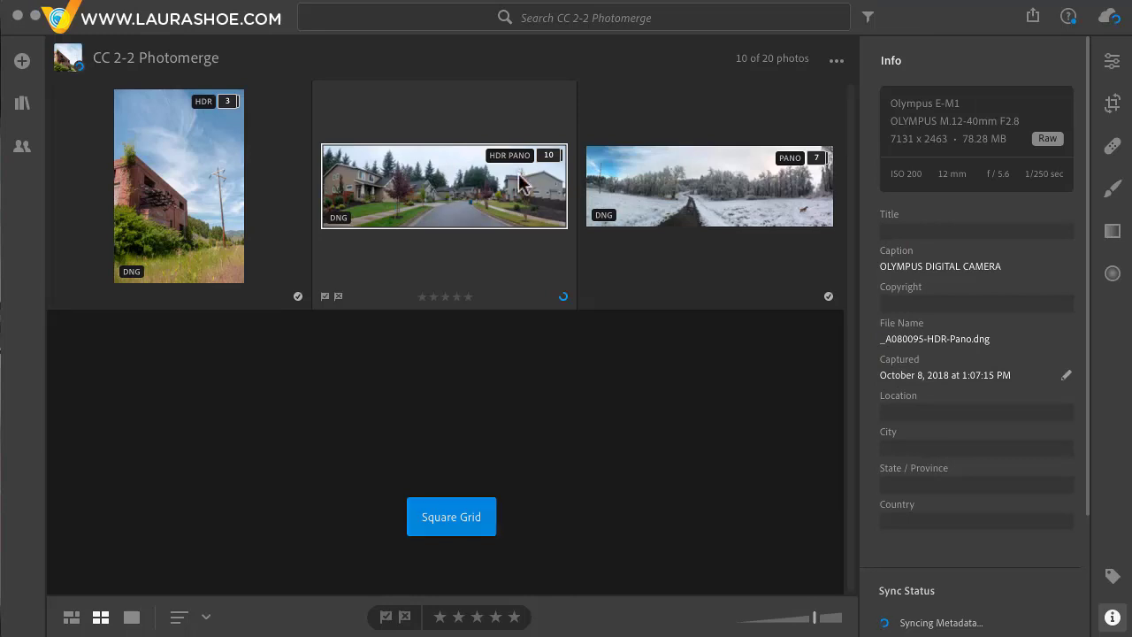
{"action": "left_click", "coordinate": [548, 156]}
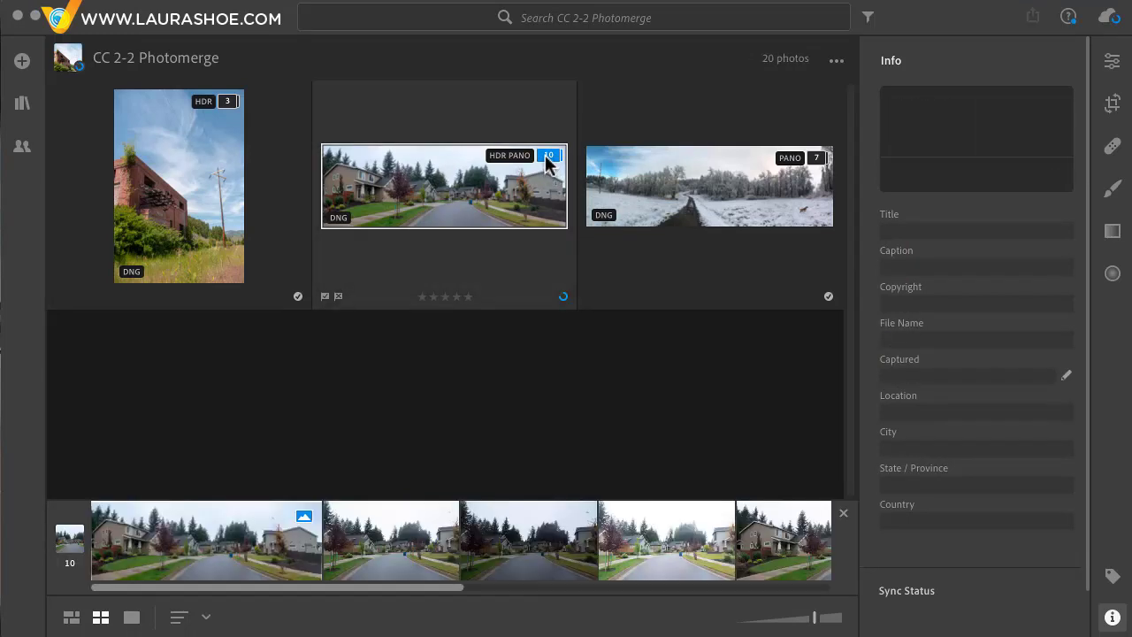